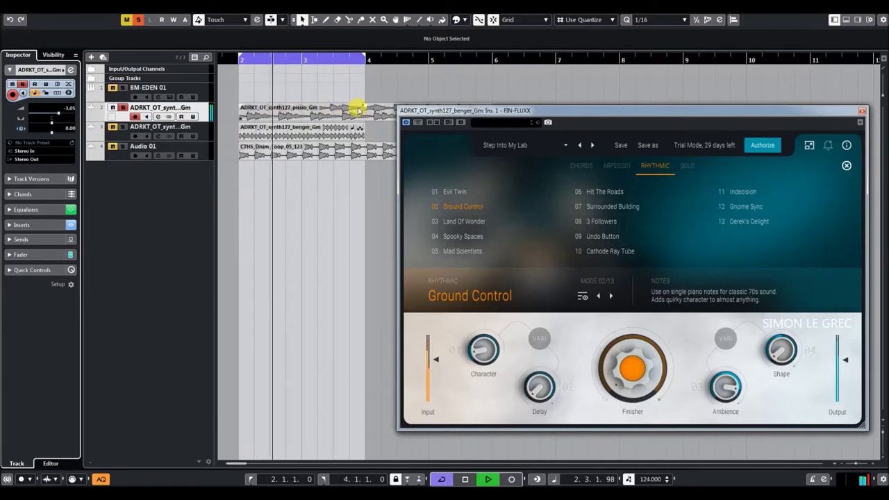
Step: Shape the Ground Control effect by lowering Ambience to minimum, centring Shape and raising the Finisher to 98
left_click_drag(365, 106, 365, 110)
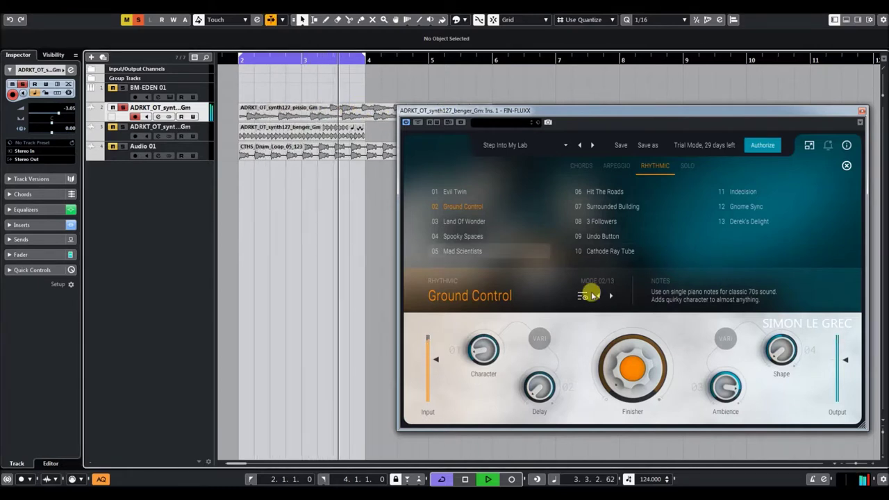
left_click_drag(636, 366, 644, 300)
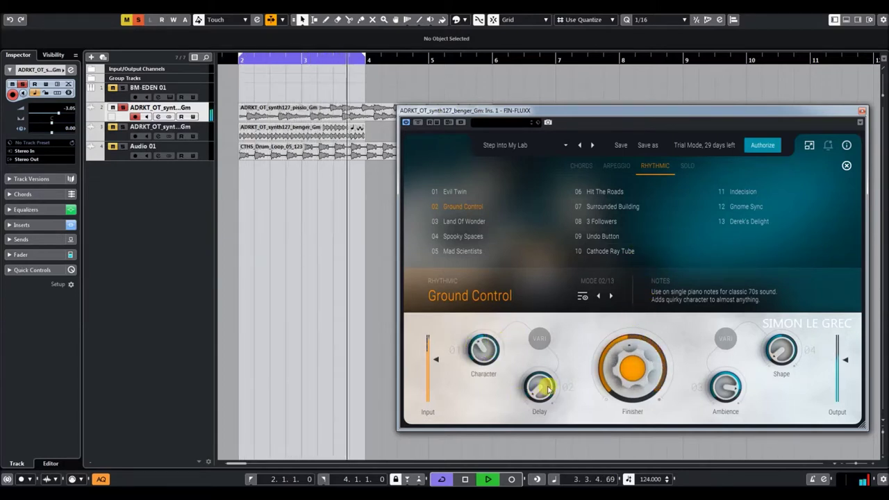
left_click_drag(727, 389, 749, 450)
left_click_drag(782, 355, 789, 290)
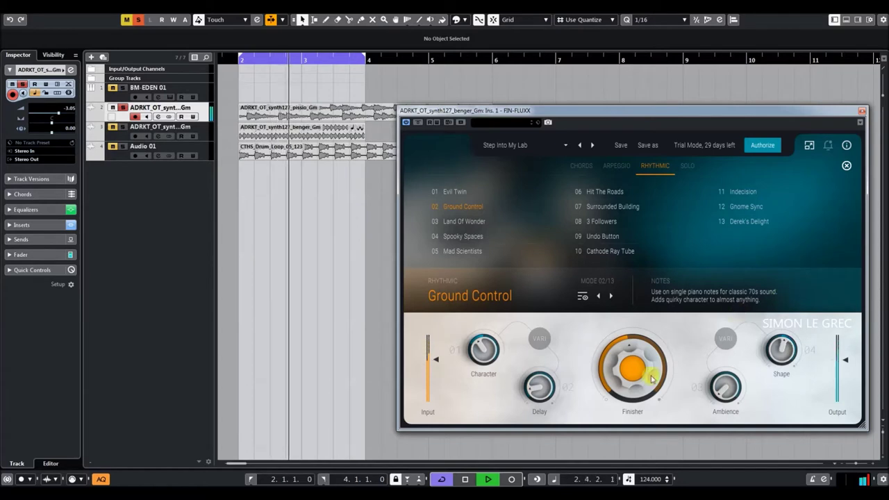
mouse_move(639, 373)
left_mouse_down()
mouse_move(651, 397)
mouse_move(650, 382)
left_mouse_up()
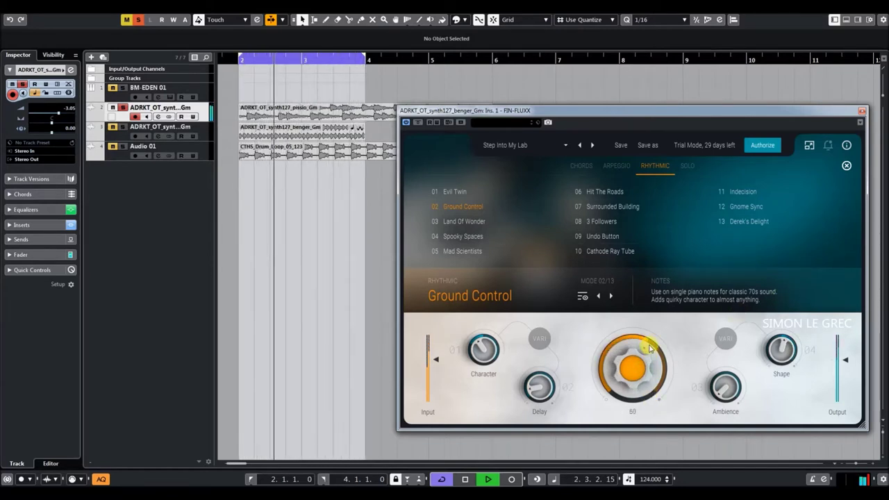
left_click_drag(649, 338, 647, 303)
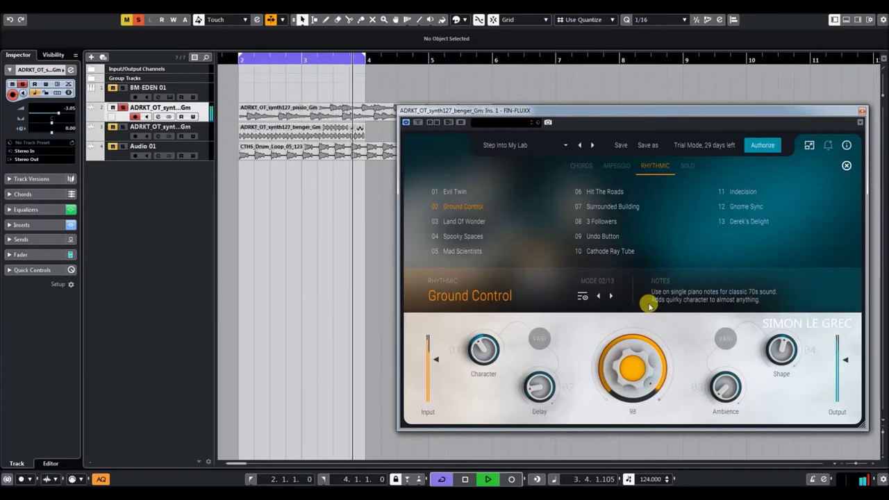
Step: Raise the Ground Control Character and Shape amounts and bring the Finisher down to about halfway
left_click_drag(722, 381, 735, 402)
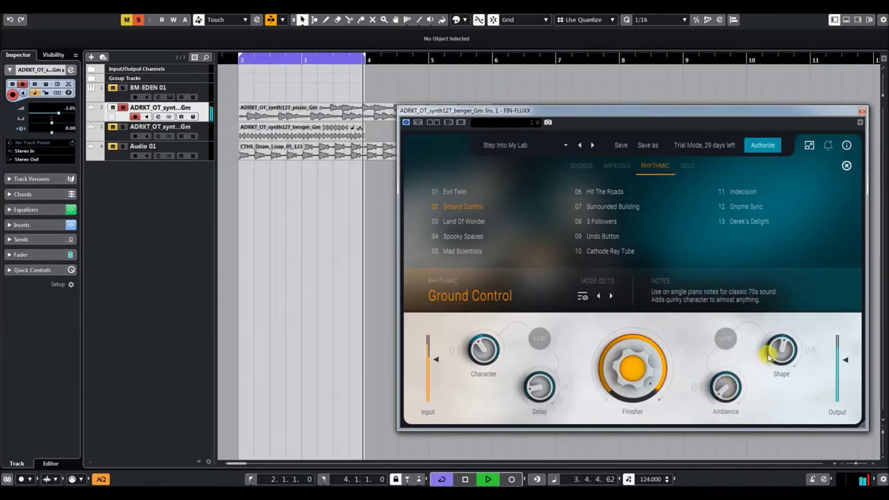
left_click_drag(775, 336, 790, 382)
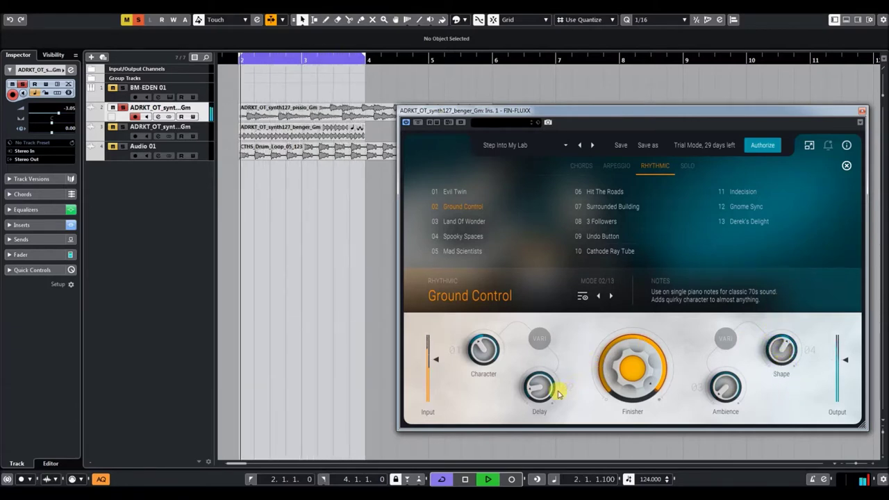
mouse_move(488, 348)
left_mouse_down()
mouse_move(498, 277)
mouse_move(492, 294)
mouse_move(508, 338)
mouse_move(490, 352)
left_mouse_up()
left_click_drag(638, 379, 646, 422)
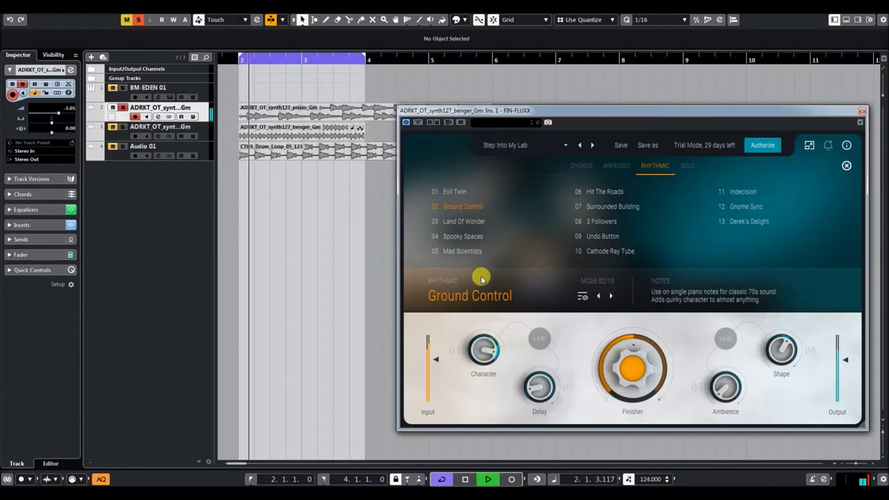
Step: Load the Evil Twin rhythmic mode and set its Finisher amount to 21
left_click(454, 192)
left_click_drag(596, 387, 634, 395)
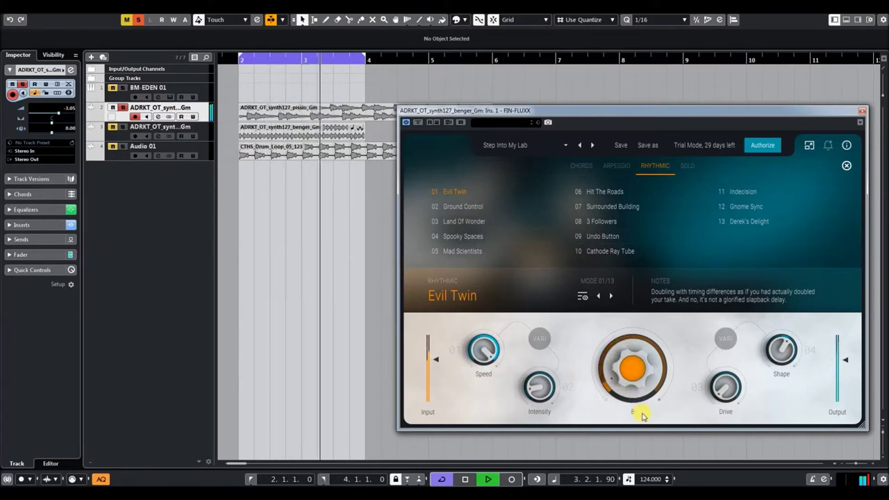
left_click_drag(643, 415, 639, 401)
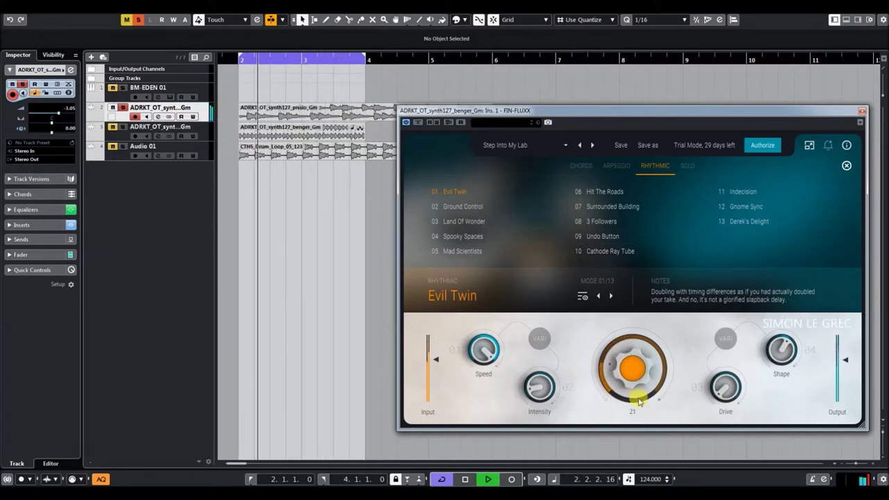
Step: Rework Evil Twin with Speed at minimum, Intensity low, Drive at about 41, Shape at maximum and a high Finisher amount
left_click_drag(726, 385, 726, 263)
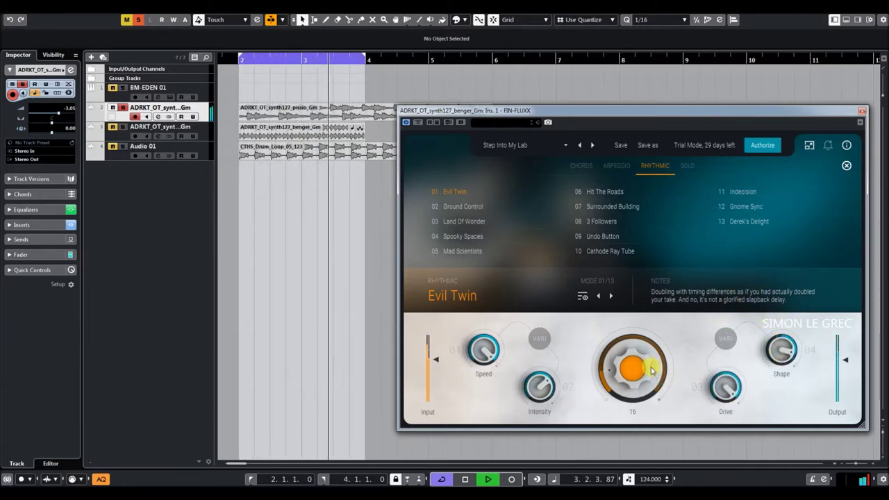
mouse_move(770, 353)
left_mouse_down()
mouse_move(805, 445)
mouse_move(775, 340)
left_mouse_up()
left_click_drag(642, 375, 641, 312)
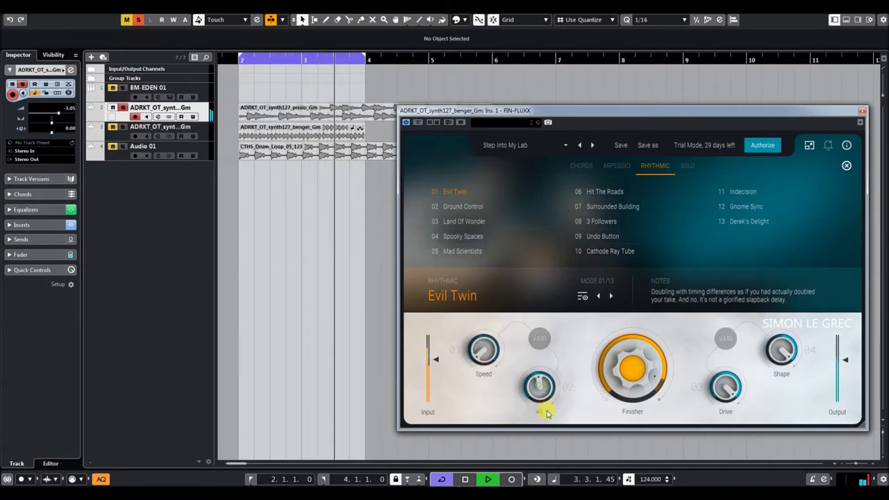
left_click_drag(724, 387, 740, 470)
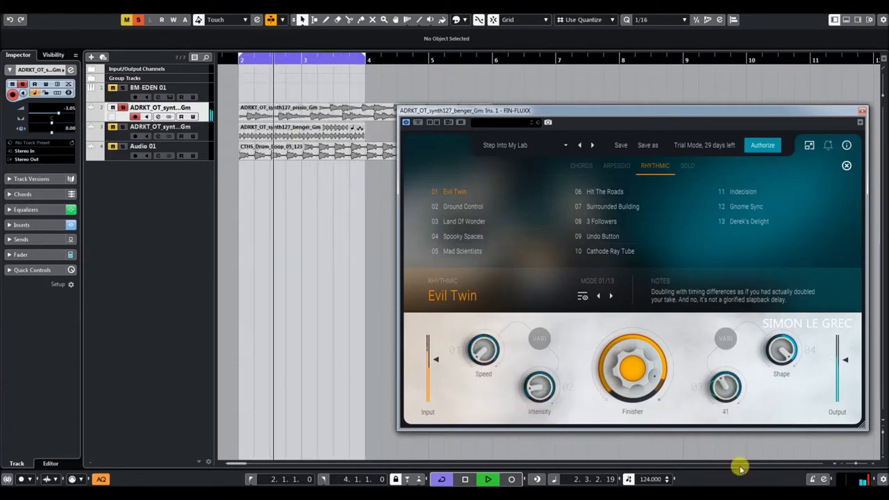
Step: Load the Land Of Wonder mode, lower the Finisher to 6 and raise Extrawah to maximum
left_click(465, 221)
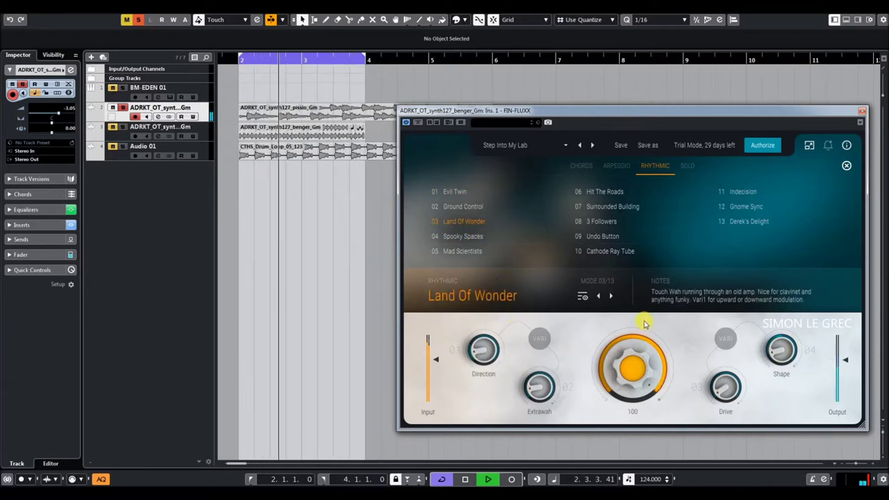
left_click_drag(645, 324, 668, 442)
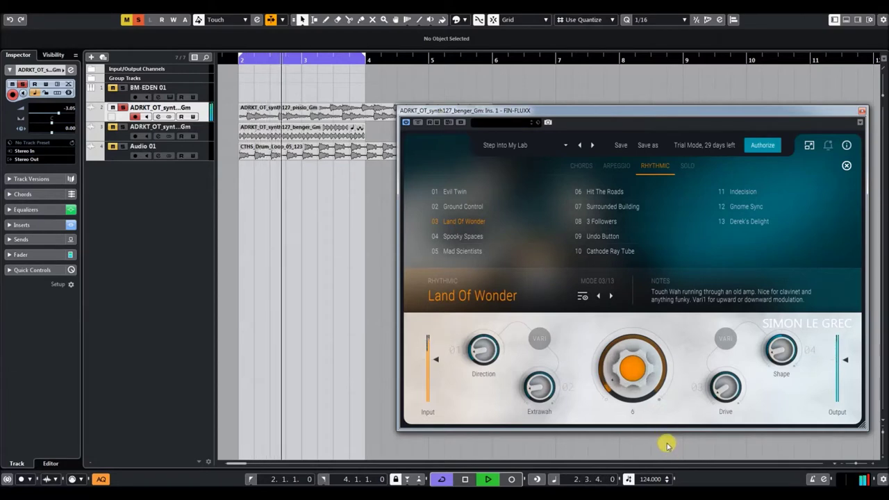
left_click_drag(540, 390, 529, 318)
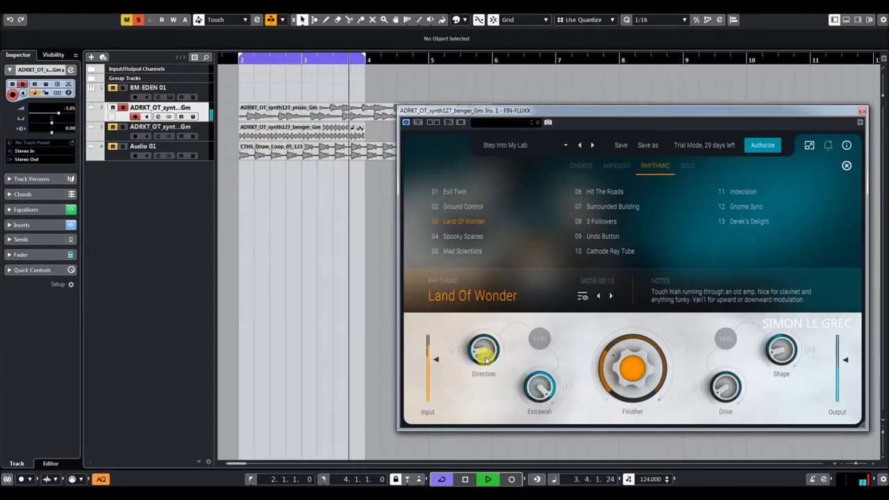
Step: Set the Land Of Wonder Direction to Up High, sweep the Finisher up to 54 and bring it back down
mouse_move(490, 350)
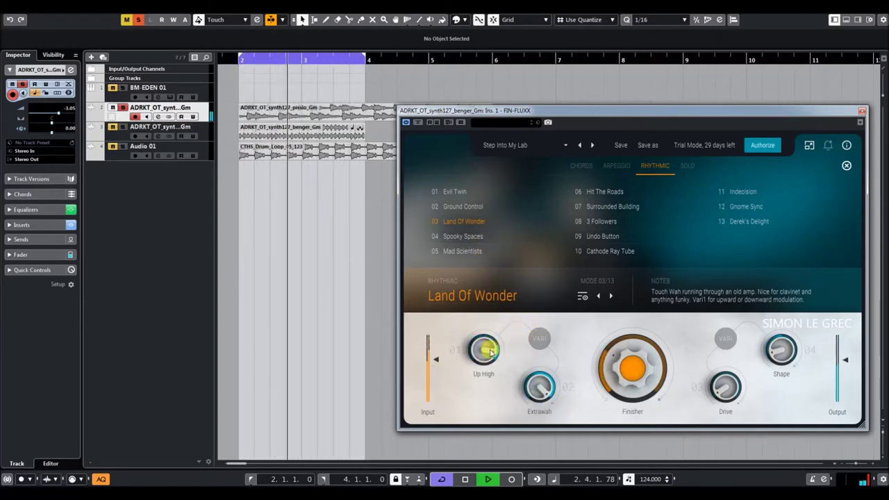
mouse_move(648, 346)
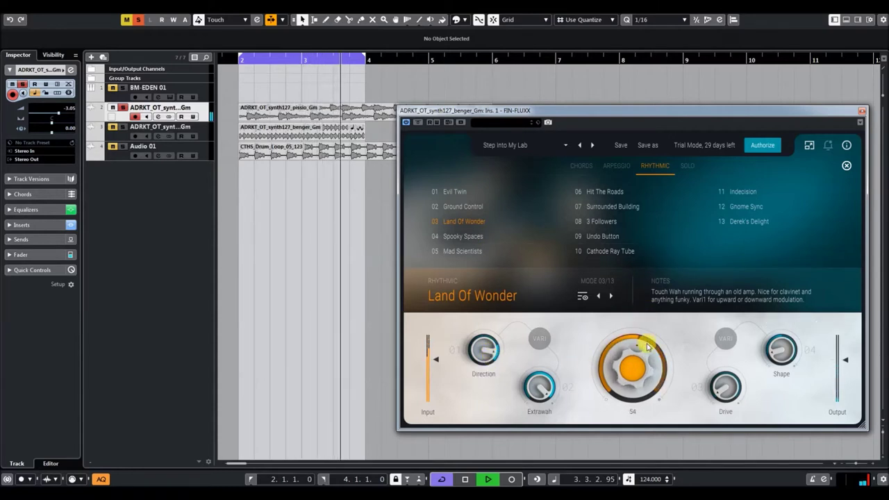
left_click_drag(646, 375, 650, 389)
Step: Fine-tune Land Of Wonder with Extrawah and Drive near the middle, Direction moderately high and Shape at about -49
mouse_move(720, 349)
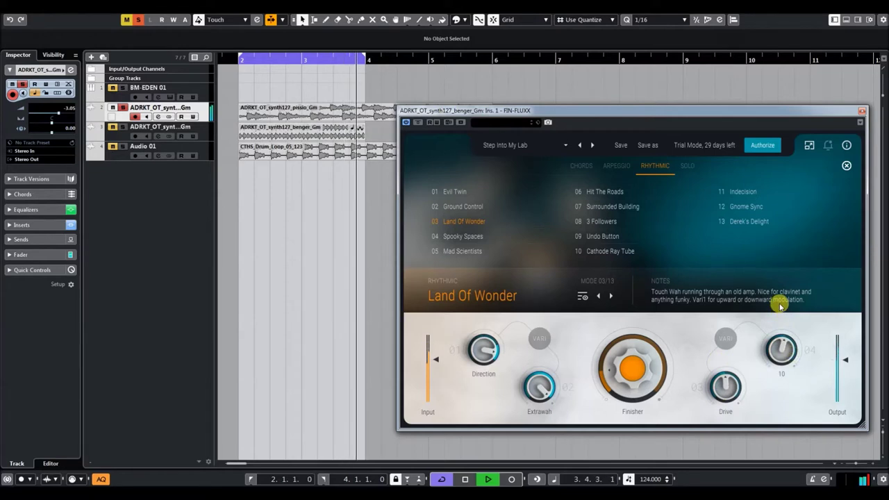
mouse_move(731, 379)
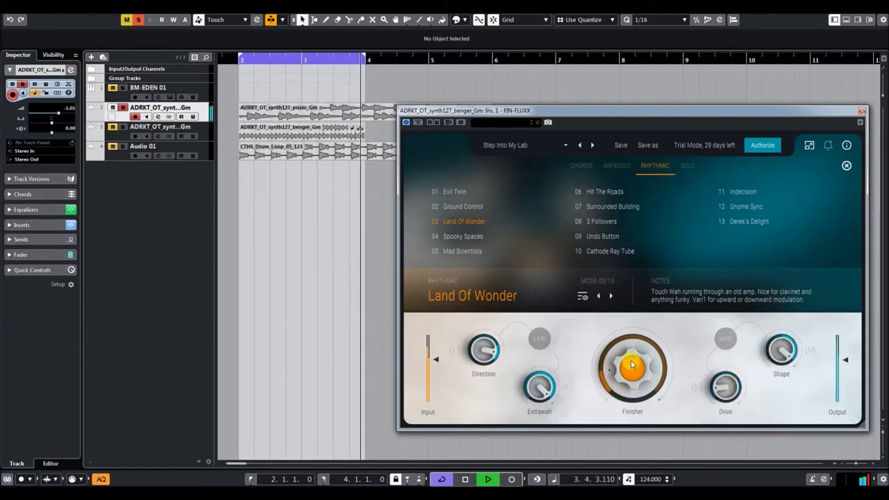
mouse_move(638, 374)
left_click_drag(637, 359, 637, 347)
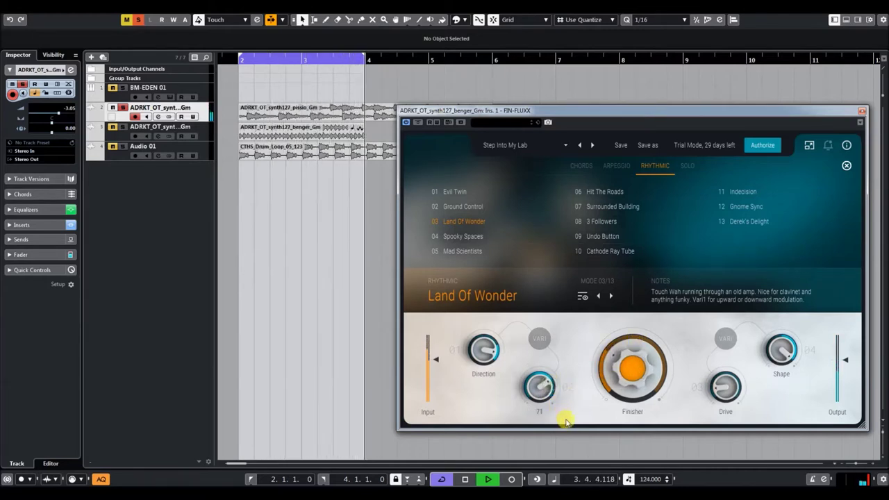
mouse_move(496, 382)
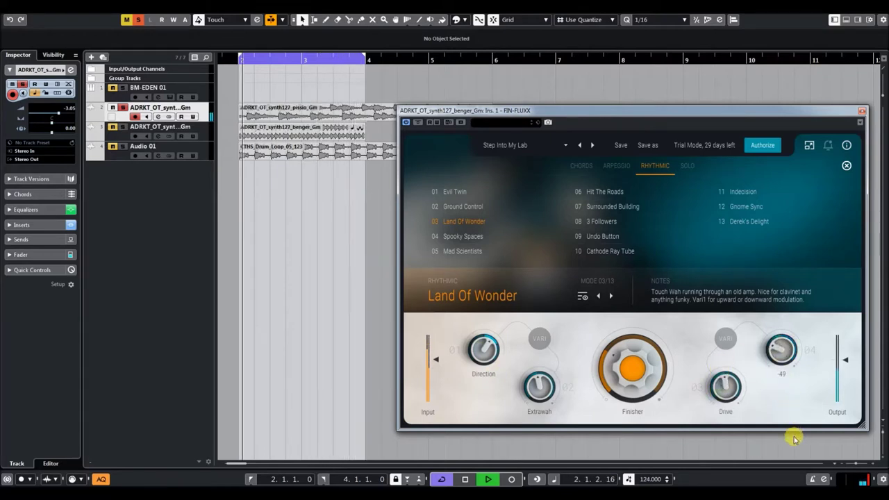
Step: Load the Spooky Spaces mode with Warmth and Echocluster at minimum, Humalong at maximum and the Finisher about halfway
left_click(460, 236)
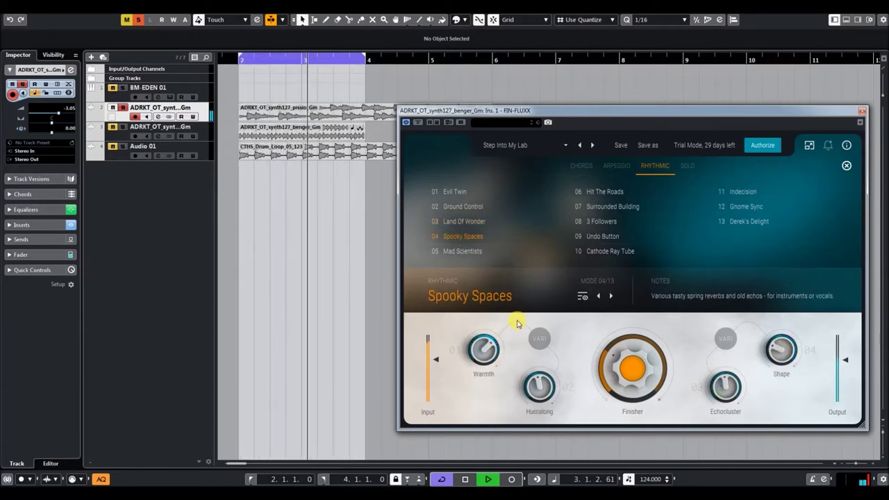
mouse_move(624, 362)
left_mouse_down()
mouse_move(627, 391)
mouse_move(623, 366)
left_mouse_up()
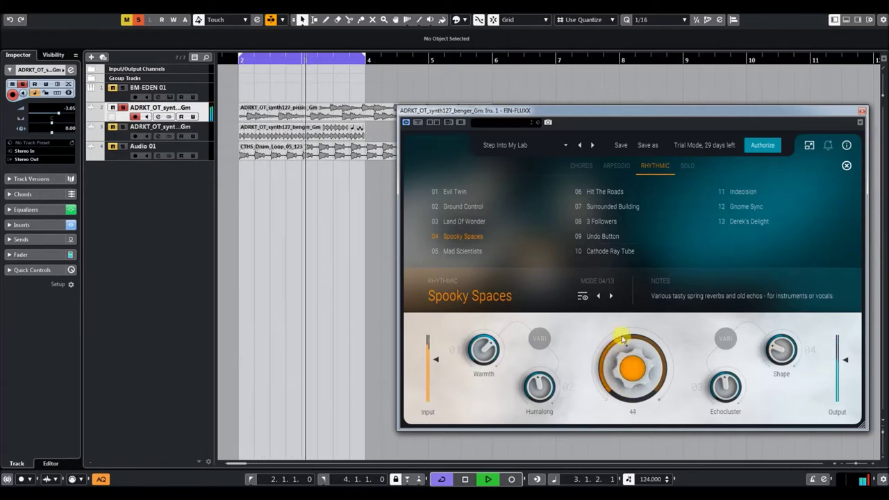
mouse_move(631, 285)
left_mouse_down()
mouse_move(631, 274)
mouse_move(635, 292)
left_mouse_up()
left_click_drag(638, 326, 640, 337)
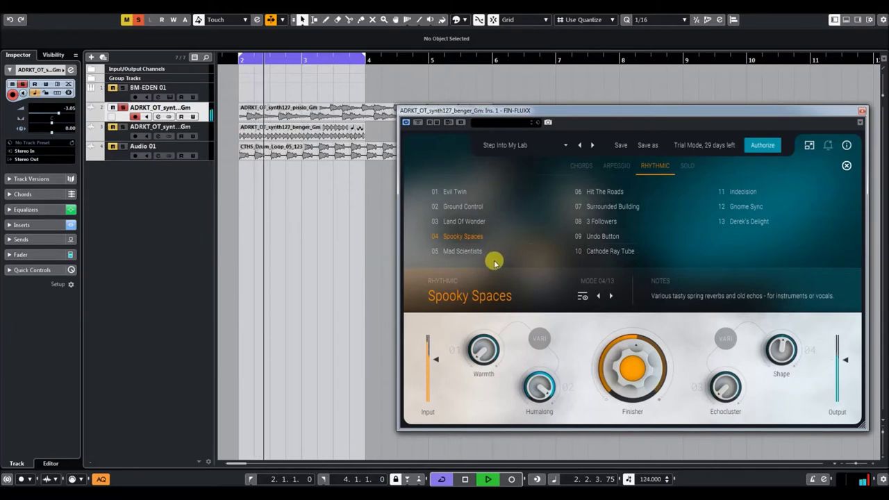
Step: Load the Mad Scientists mode, adjust its Offset and Pitch and raise the Finisher to 100
left_click(458, 251)
left_click_drag(541, 389, 543, 419)
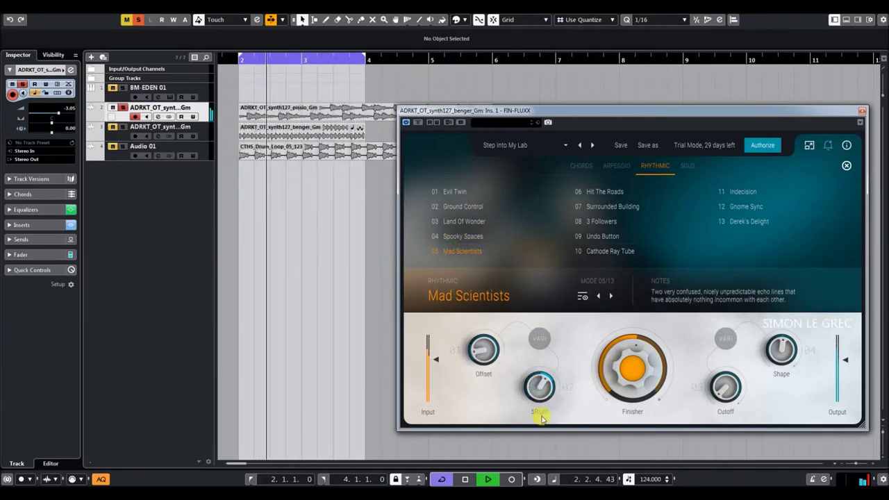
mouse_move(483, 349)
left_mouse_down()
mouse_move(499, 239)
mouse_move(486, 356)
left_mouse_up()
left_click_drag(626, 362, 628, 343)
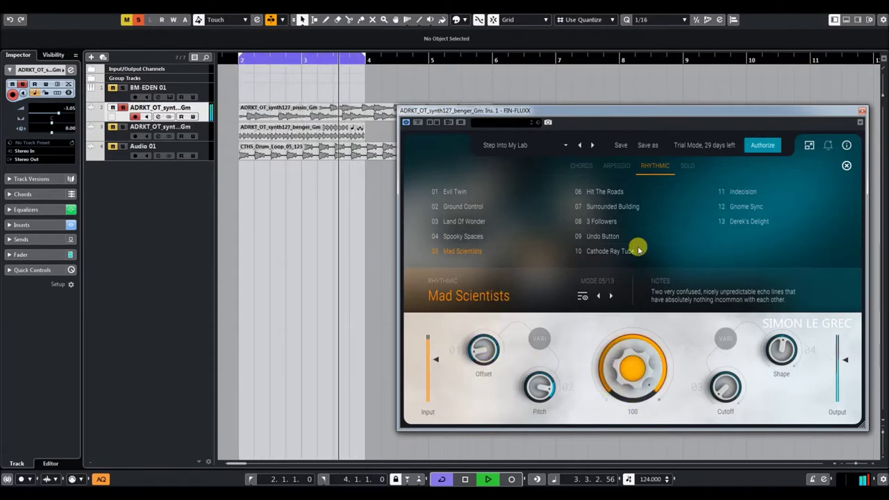
Step: Adjust Mad Scientists to a Medium Offset, maximum Cutoff, strongly negative Shape and a Finisher amount of 13
left_click_drag(783, 347, 782, 308)
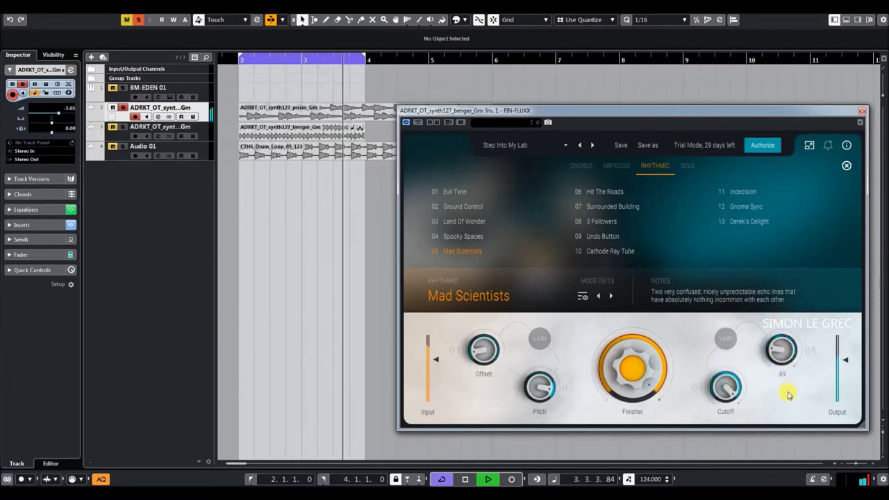
left_click_drag(488, 361, 502, 262)
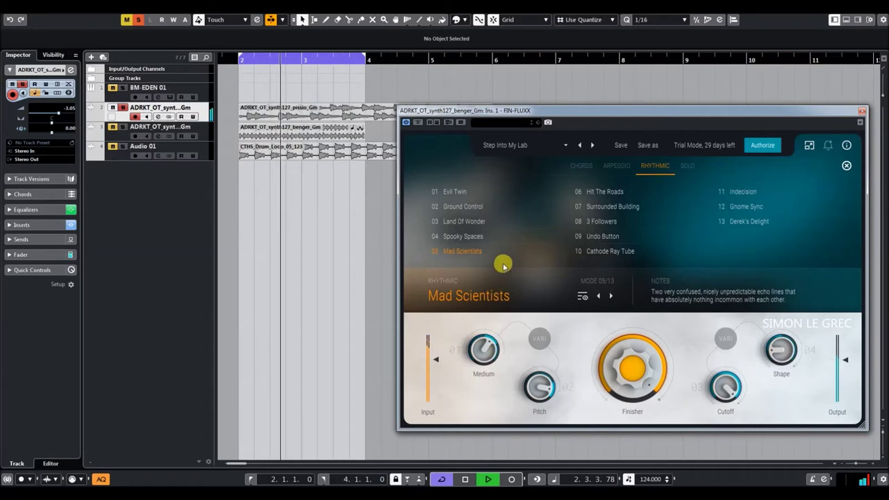
left_click_drag(631, 363, 646, 403)
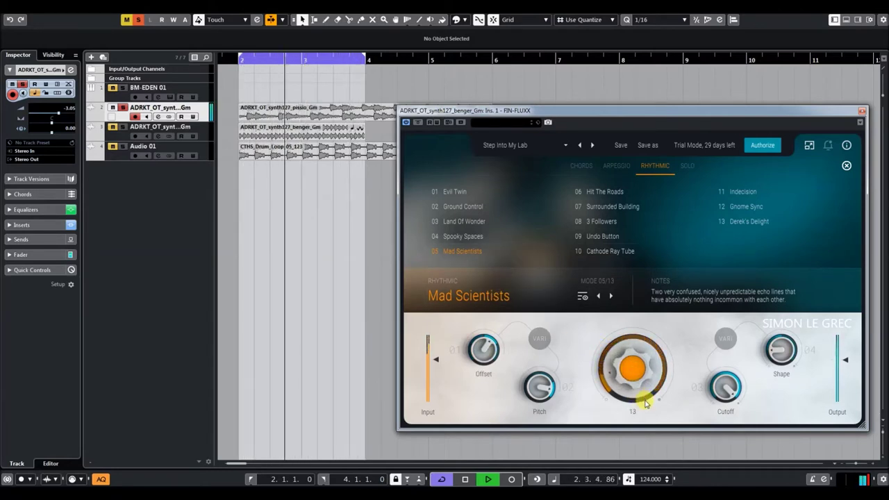
Step: Load the Hit The Roads mode, raise its Finisher, centre Shape and set Spread to about 27
left_click(605, 193)
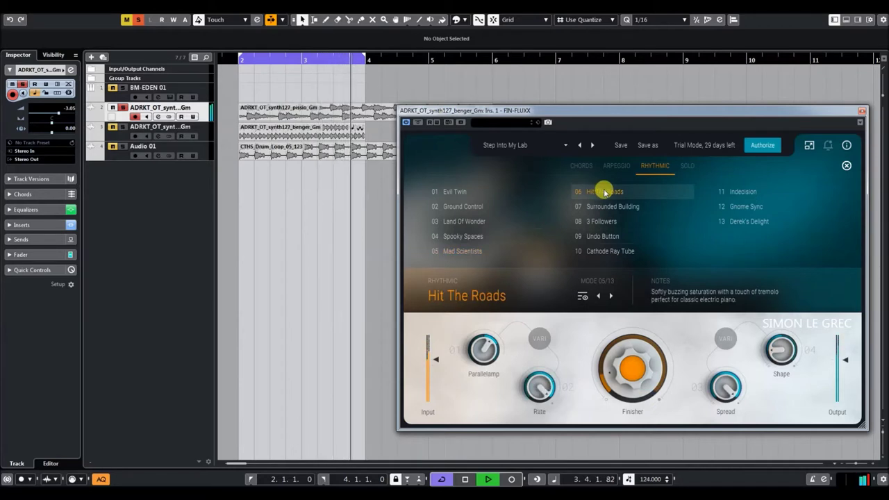
left_click_drag(632, 366, 644, 278)
left_click_drag(726, 387, 775, 473)
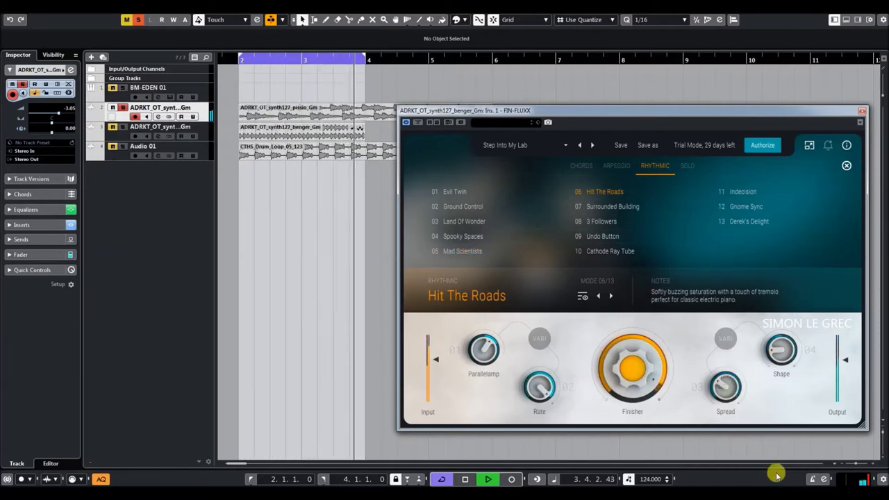
left_click_drag(780, 356, 774, 311)
left_click_drag(722, 381, 720, 390)
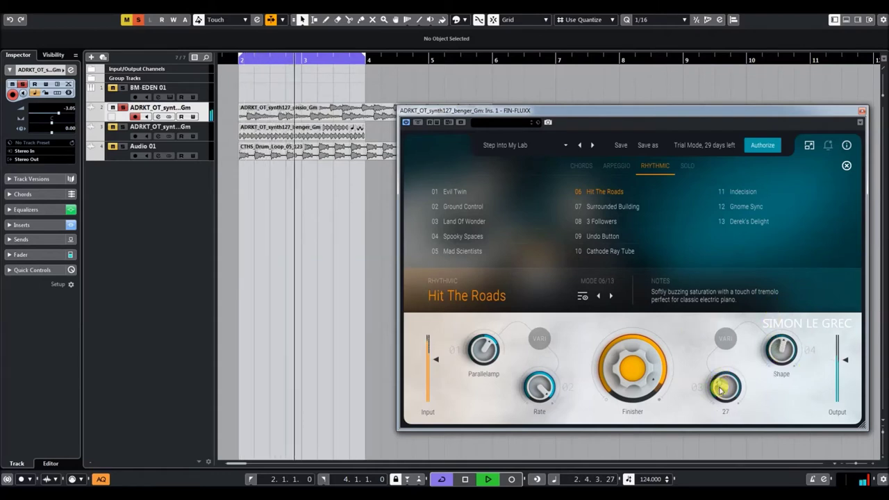
Step: Lower the Hit The Roads Parallelamp and Rate settings and bring the Finisher down to 8
left_click_drag(485, 360, 479, 302)
left_click(540, 391)
left_click_drag(487, 351, 494, 378)
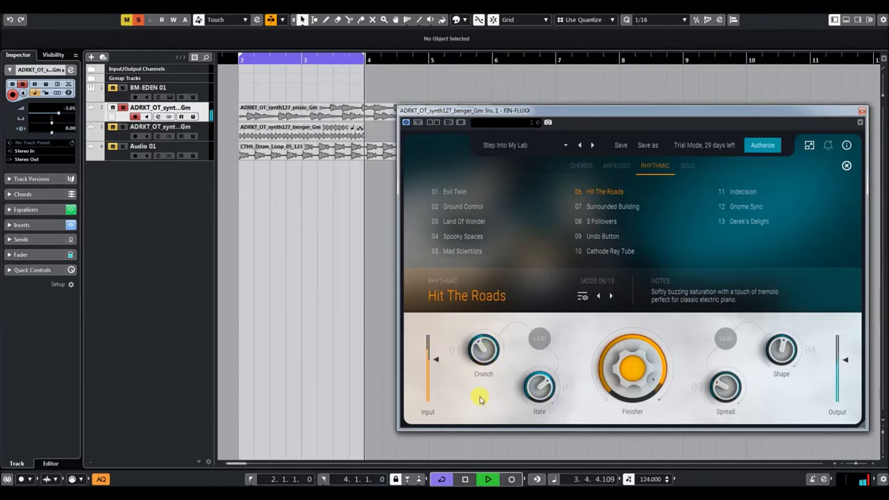
left_click_drag(631, 370, 650, 421)
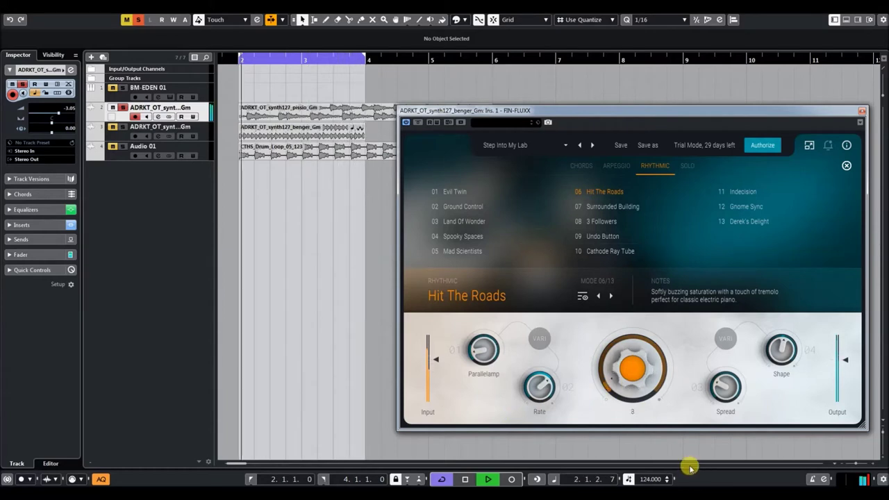
Step: Load the Surrounded Building mode, turn Agents up and Feedback down, and bring the Finisher to 0
left_click(610, 207)
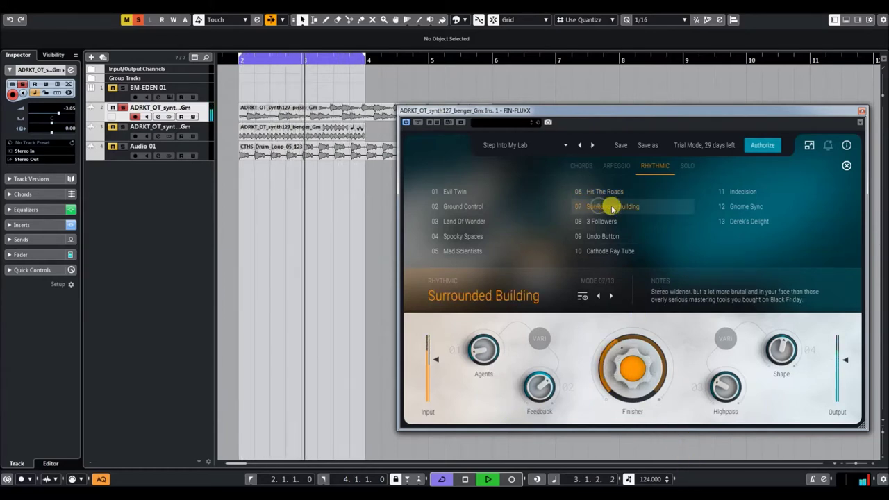
left_click_drag(634, 360, 644, 286)
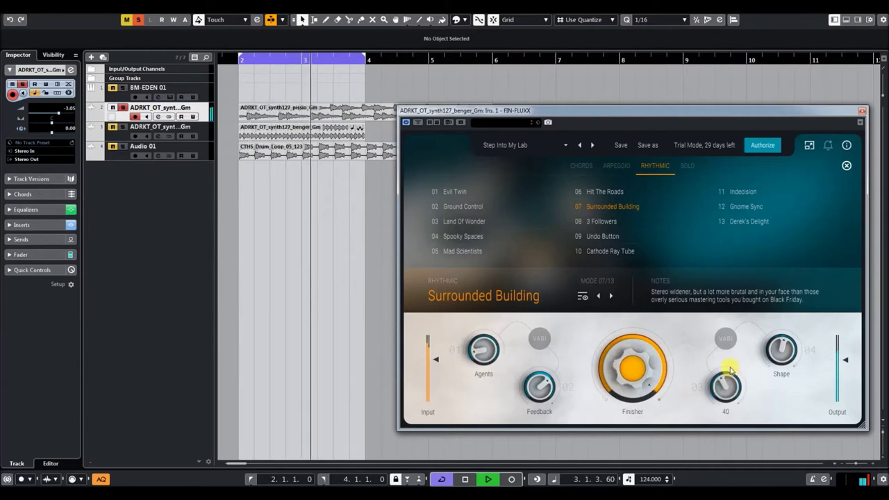
left_click_drag(482, 353, 492, 301)
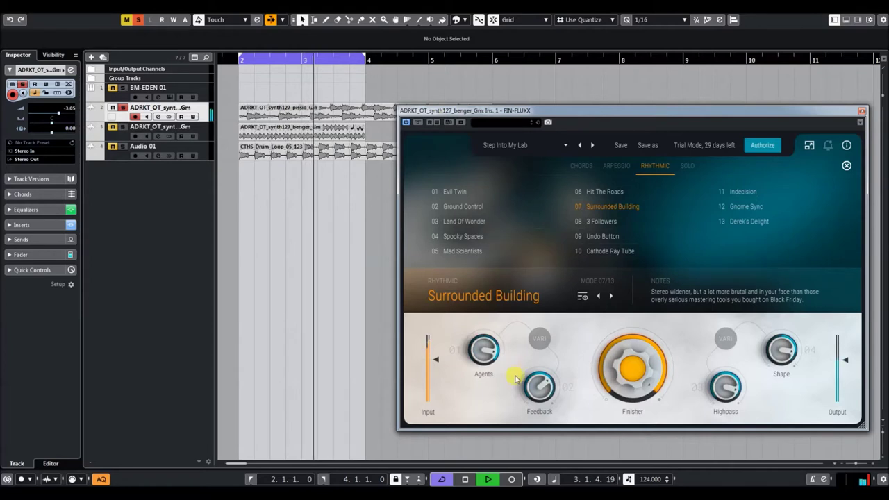
left_click_drag(557, 431, 559, 464)
left_click_drag(633, 370, 637, 404)
left_click_drag(646, 455, 653, 476)
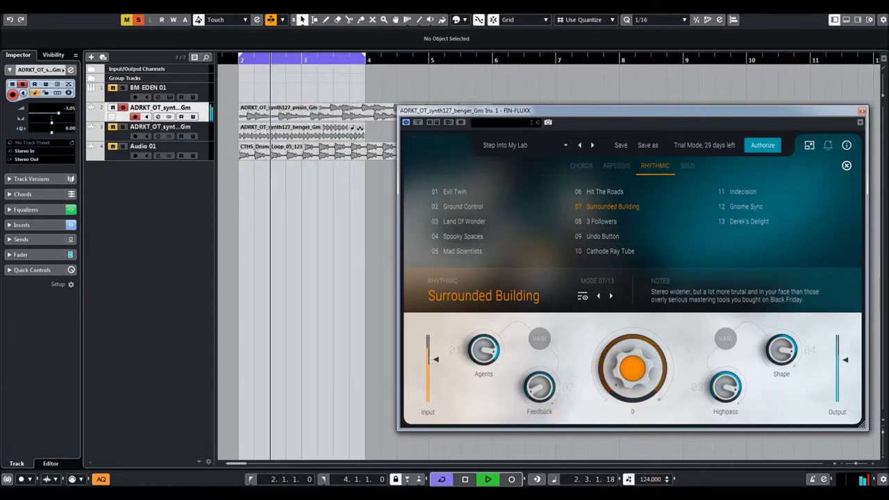
Step: Load the 3 Followers mode with low Touchphase and Touchwah settings and raise the Finisher to 96
left_click(593, 223)
left_click_drag(493, 345, 517, 451)
left_click_drag(629, 354, 626, 332)
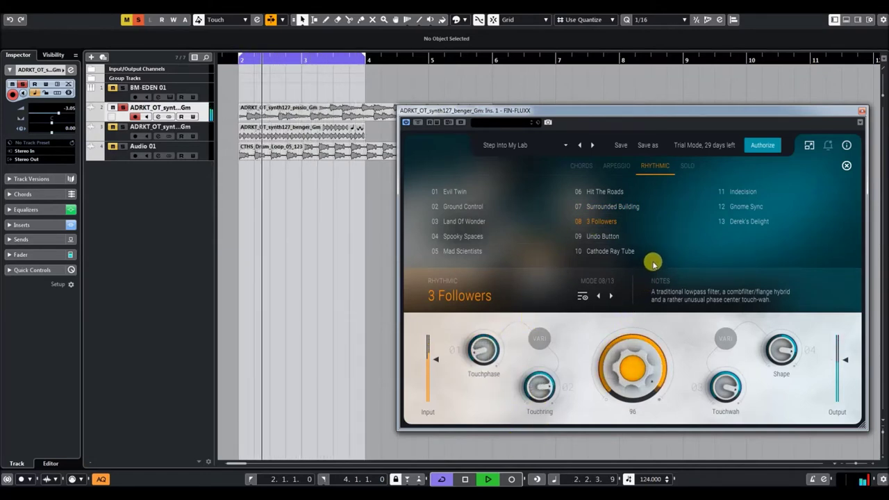
left_click_drag(723, 409, 737, 460)
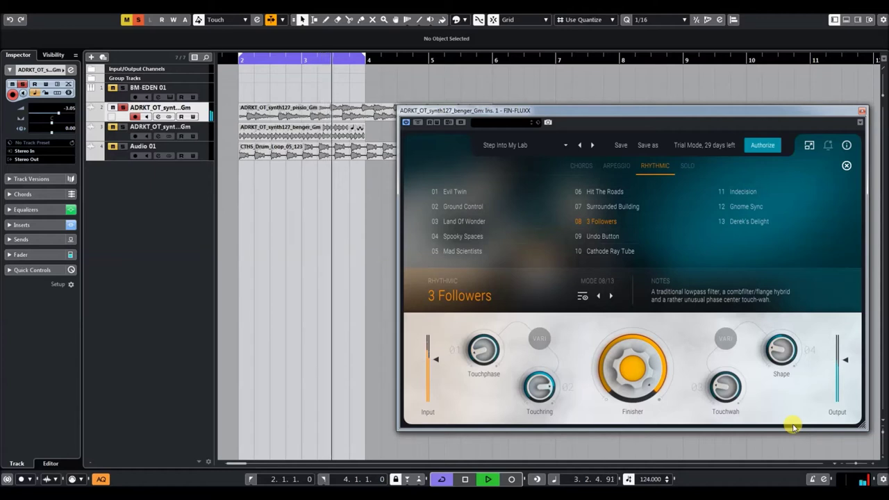
Step: Lower the 3 Followers Finisher and Touchring, and raise Touchphase above its midpoint
left_click_drag(623, 394, 648, 488)
left_click_drag(546, 384, 548, 453)
left_click_drag(477, 354, 495, 280)
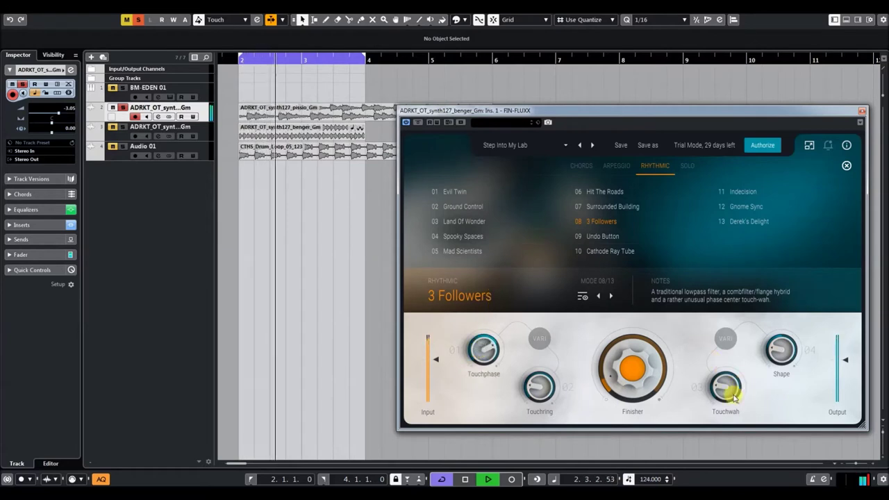
Step: Load the Undo Button mode, raise its Finisher, and turn Delaytime and Slicesize up high with low Ambience
left_click(608, 236)
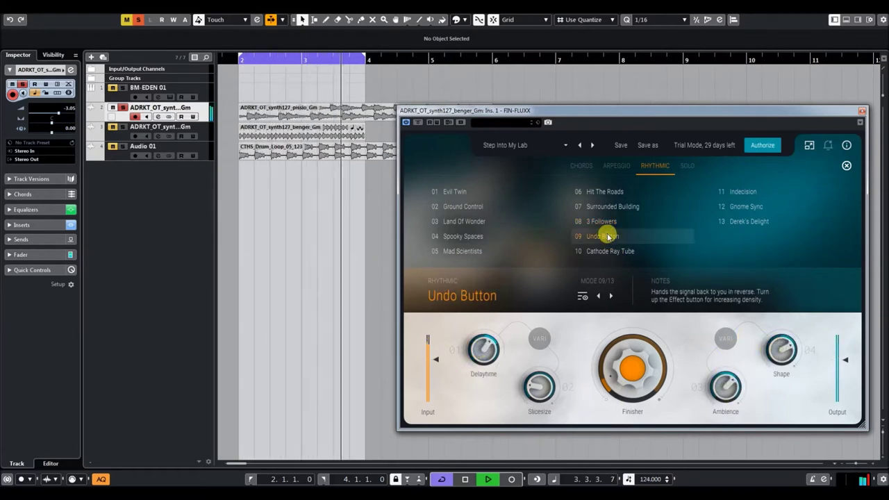
left_click_drag(630, 349, 627, 273)
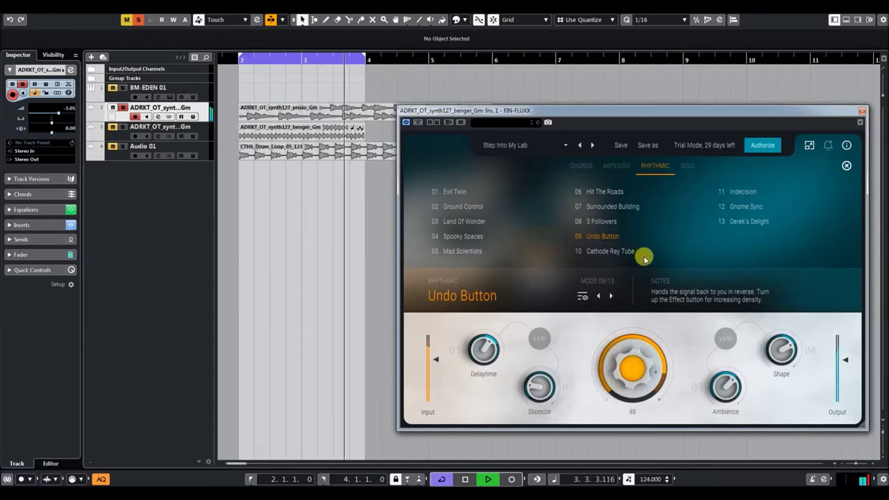
left_click(547, 397)
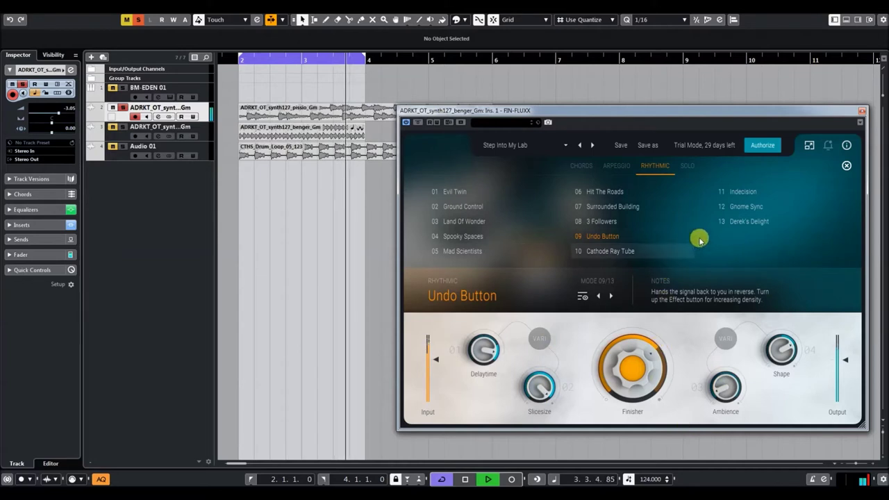
Step: Stop playback, close the FIN-FLUXX window and rename the Audio 01 track as LP
key("space")
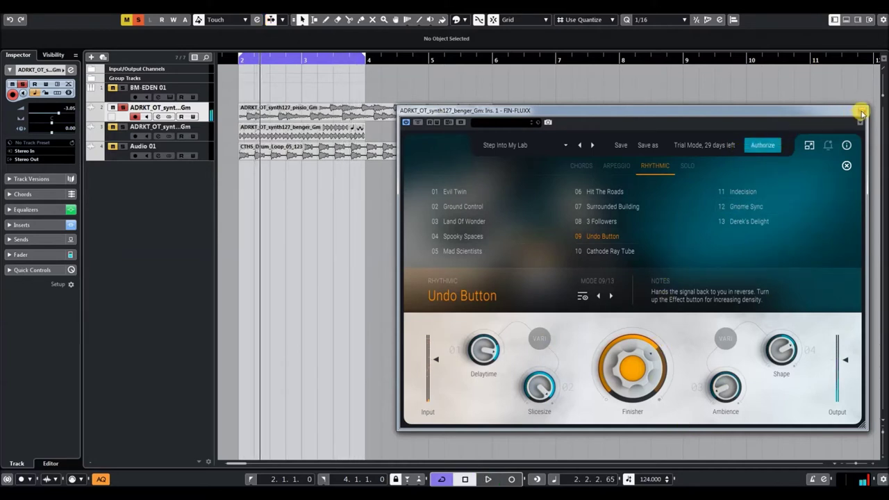
left_click(863, 112)
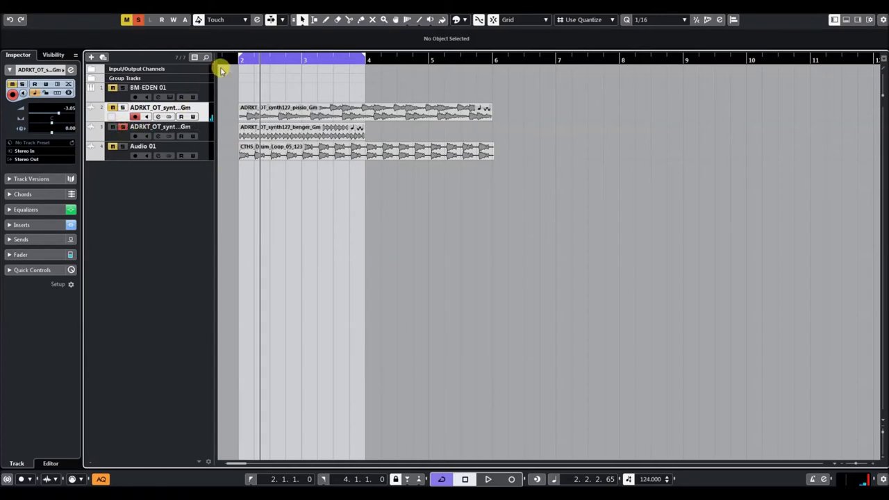
double_click(141, 146)
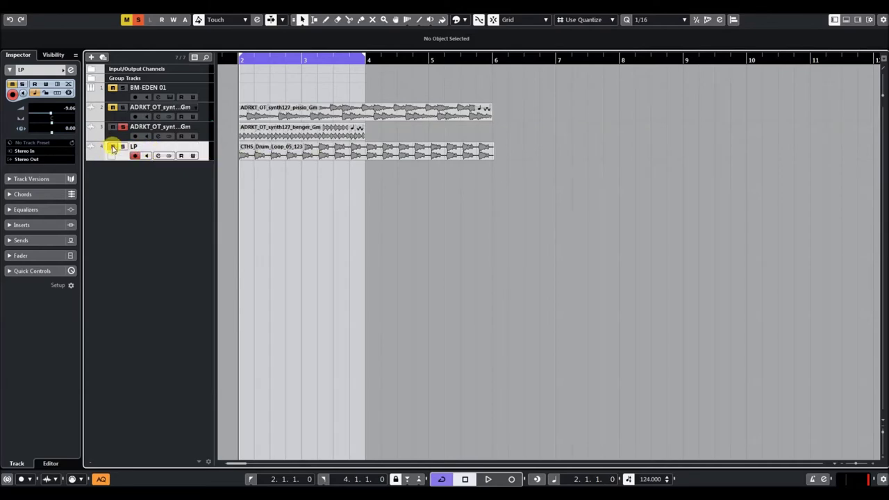
Step: Move the benger clip to 5.4.3 and put the drum loop in its place on the third track at bar 2
left_click_drag(256, 135, 420, 132)
left_click_drag(313, 148, 291, 143)
left_click_drag(514, 132, 595, 130)
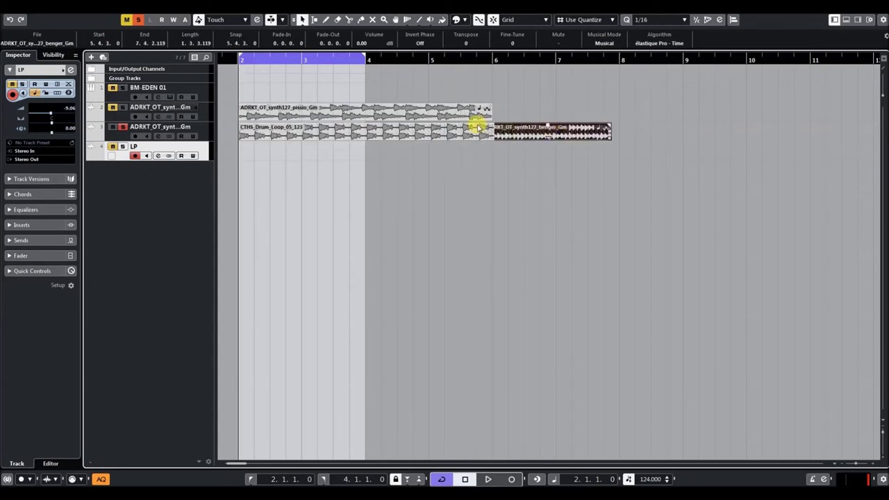
Step: Select the third track, start looped playback and show the track's insert slots
left_click(177, 131)
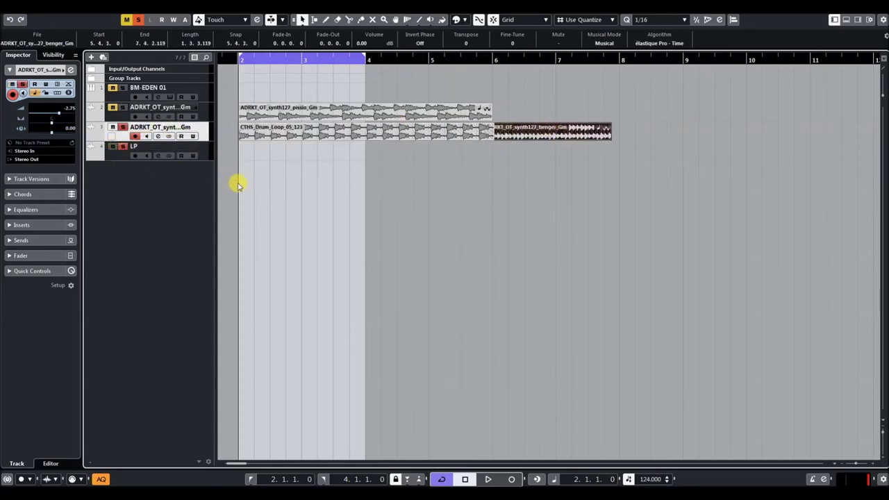
key("space")
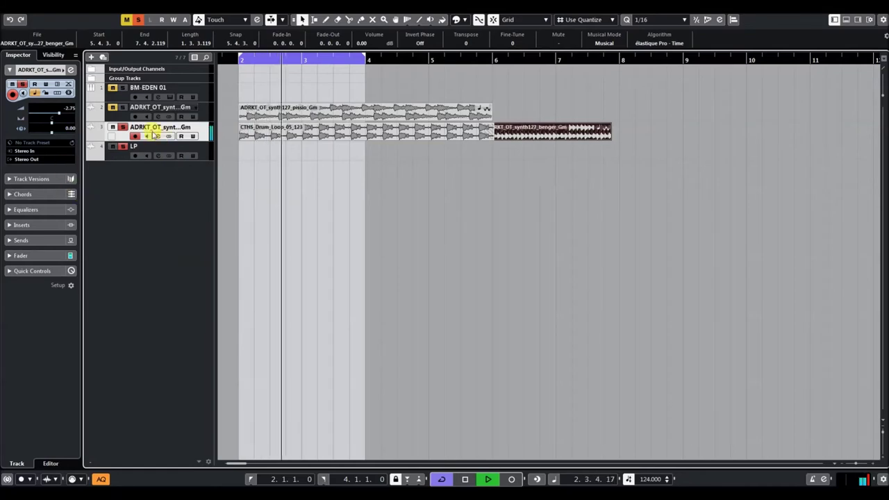
left_click(20, 225)
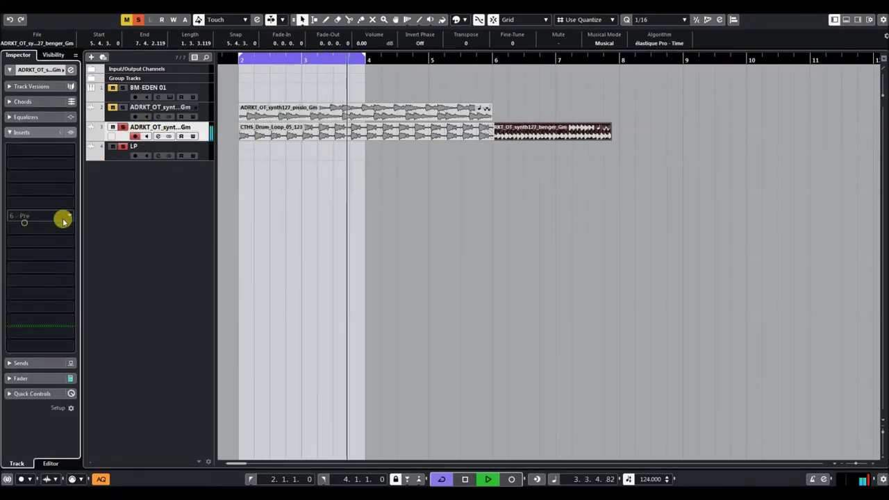
Step: Move the pissio clip out of the loop range and put the drum loop on the second track at bar 2
left_click_drag(260, 113, 486, 111)
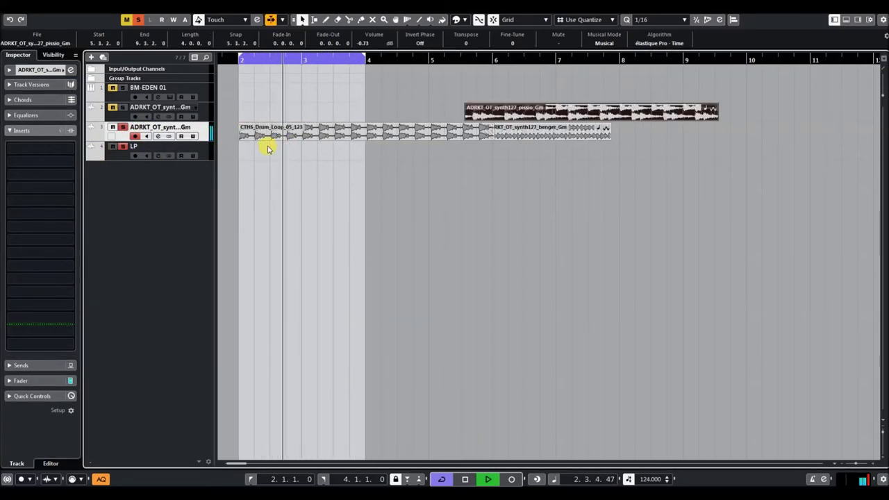
left_click(269, 131)
left_click_drag(266, 128, 264, 111)
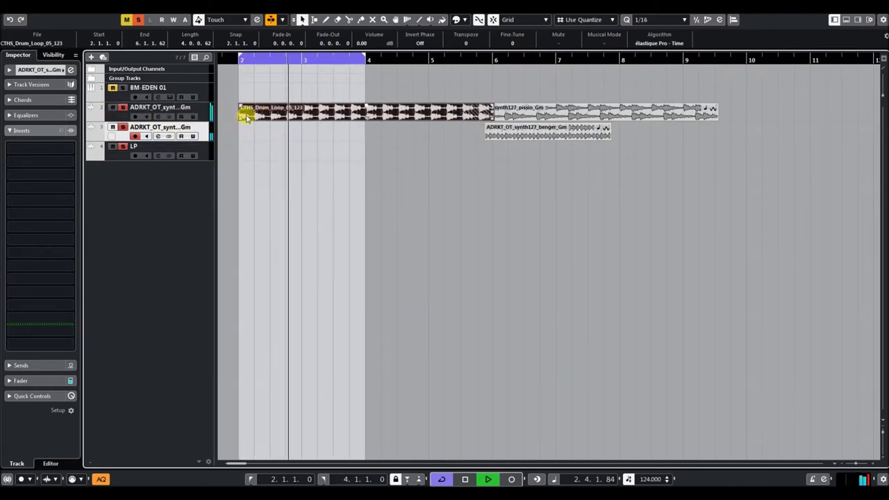
Step: Open FIN-FLUXX on the second track, load the Evil Twin mode, and lower its Finisher and Speed
left_click(168, 109)
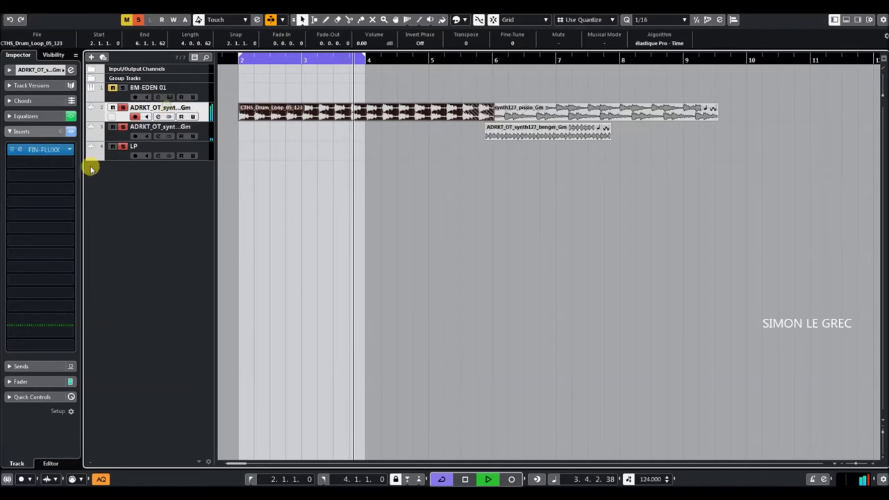
left_click(25, 148)
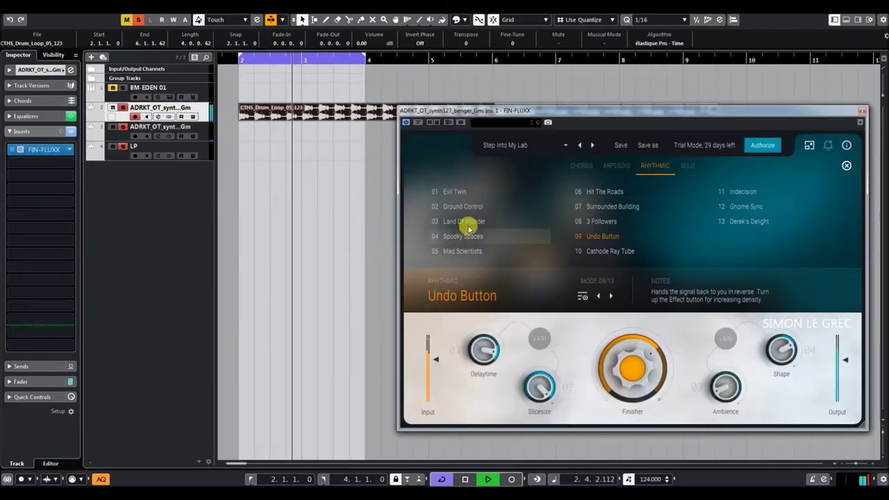
left_click(457, 191)
left_click_drag(630, 379, 646, 432)
left_click_drag(484, 363, 514, 437)
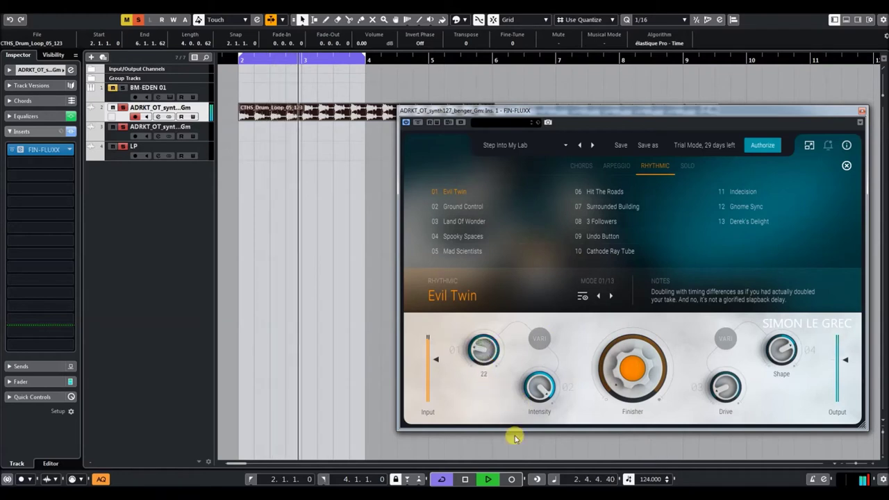
Step: Raise the Evil Twin Finisher, reduce Intensity and Shape, and set Drive to about 58
left_click_drag(635, 388, 629, 362)
left_click_drag(544, 381, 551, 448)
left_click_drag(780, 350, 794, 387)
left_click_drag(735, 413, 725, 351)
left_click_drag(657, 365, 637, 347)
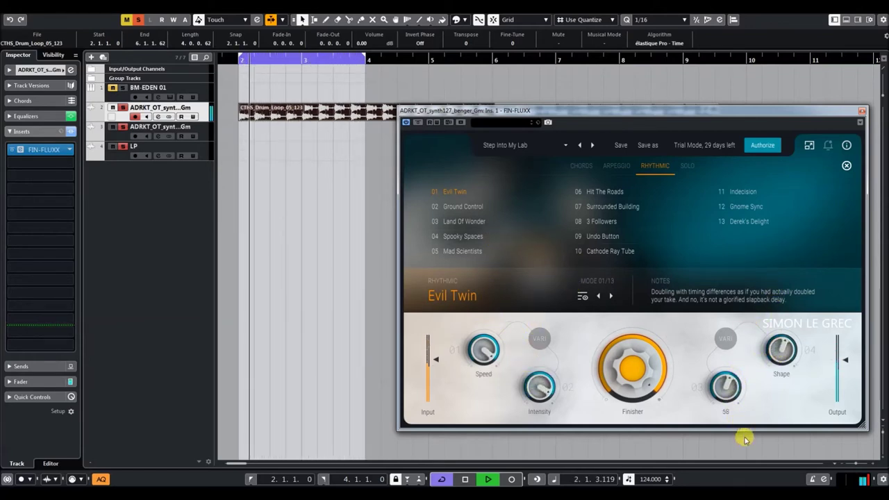
Step: Load the Ground Control mode, lower its Finisher, Delay and Ambience, and raise Shape above 82
left_click(465, 206)
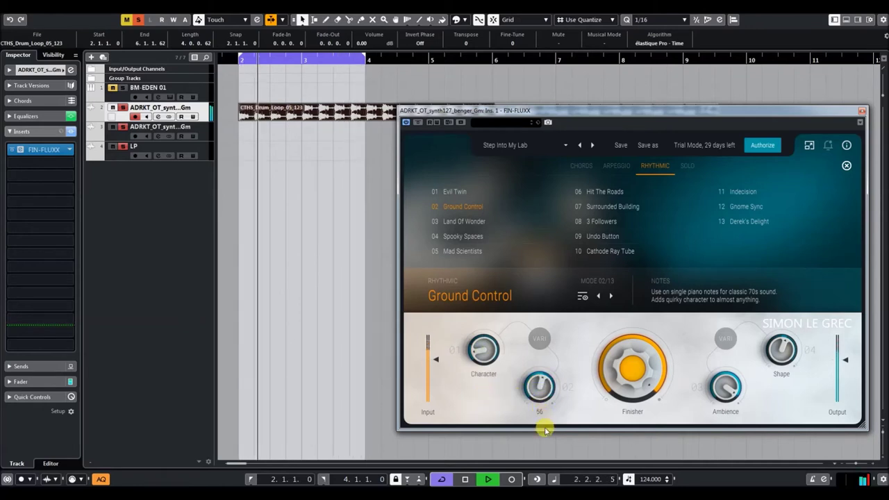
left_click_drag(654, 427, 656, 443)
left_click_drag(775, 355, 783, 302)
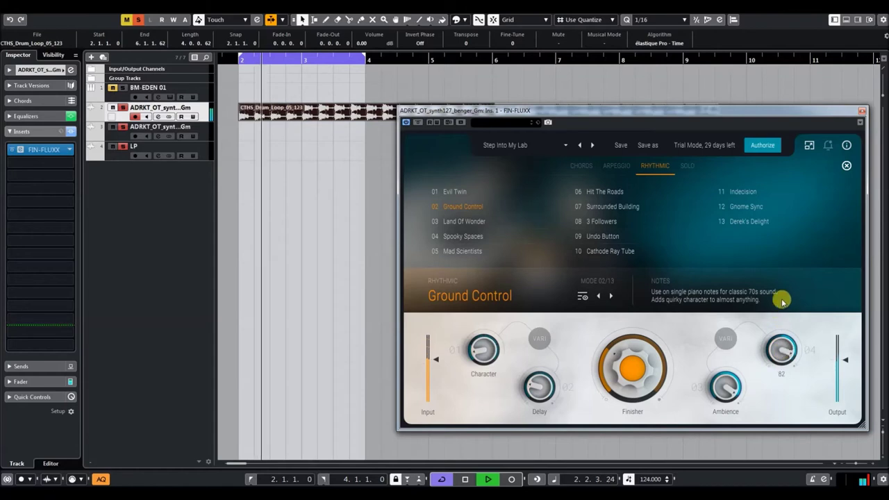
left_click_drag(728, 382, 733, 496)
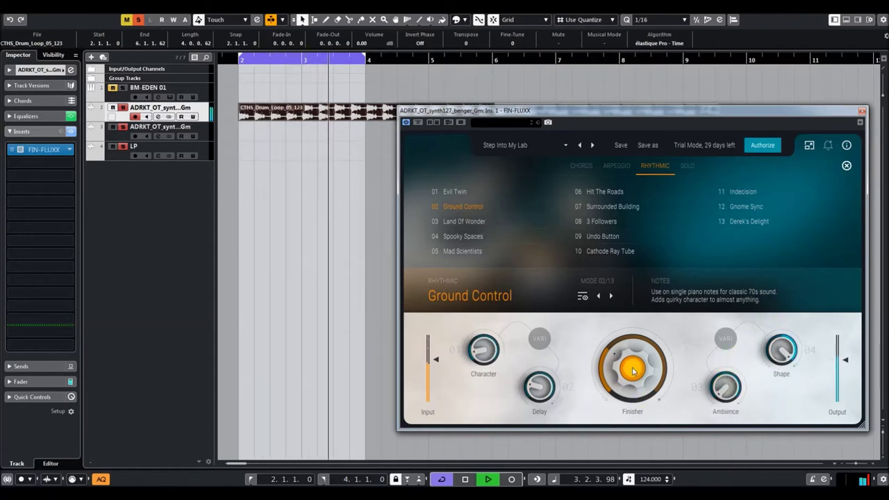
Step: Load the Land Of Wonder mode, raise Direction and Drive, and turn Shape well down
left_click(464, 221)
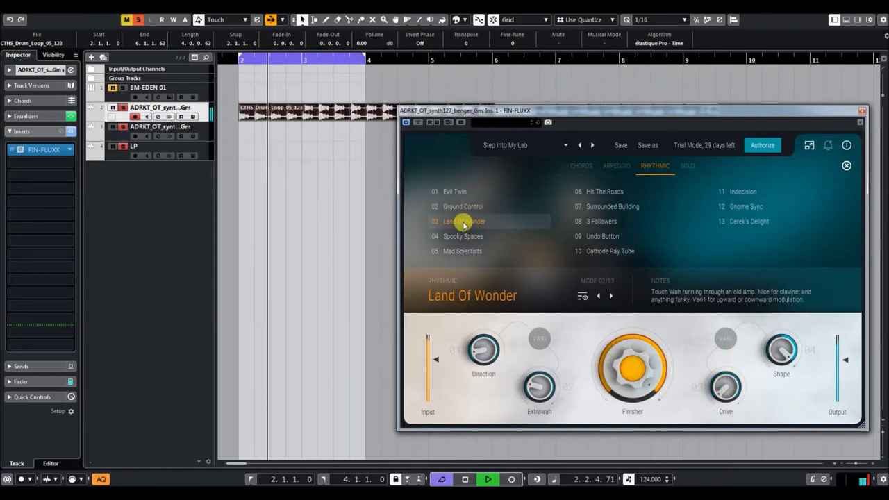
left_click_drag(481, 336, 486, 279)
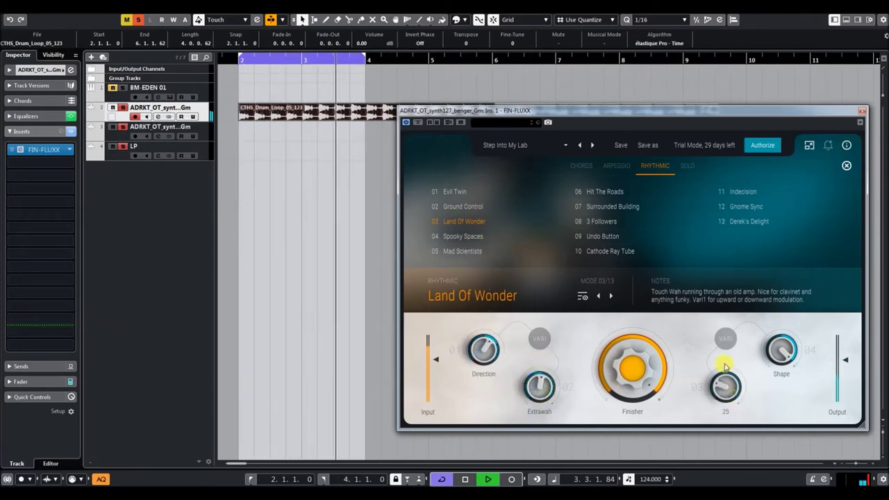
left_click_drag(725, 364, 726, 349)
left_click_drag(781, 351, 794, 407)
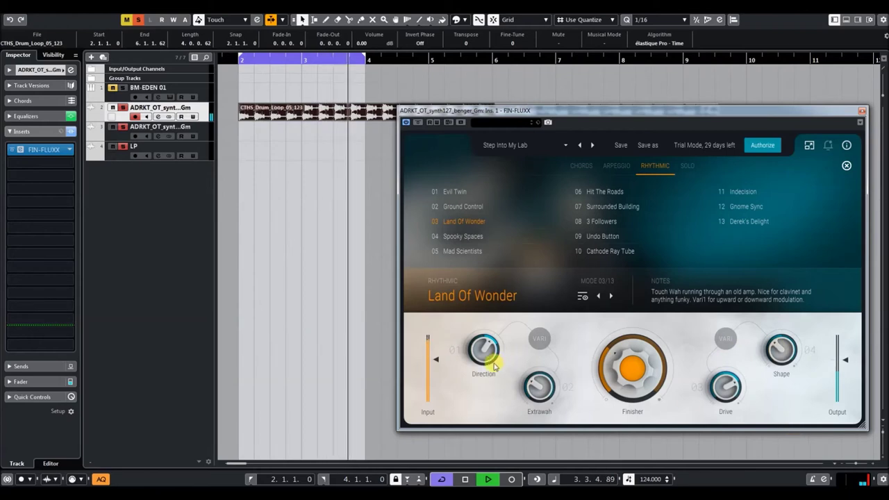
Step: Load the Spooky Spaces mode, raise Humalong, lower Echocluster and bring Shape to about -4
left_click(452, 238)
mouse_move(532, 384)
left_mouse_down()
mouse_move(540, 421)
mouse_move(533, 377)
left_mouse_up()
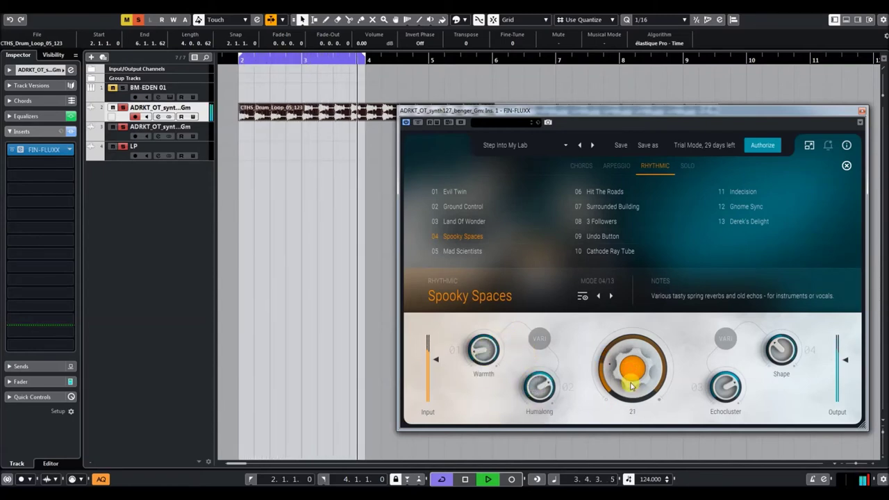
left_click_drag(732, 408, 741, 438)
left_click_drag(776, 357, 782, 340)
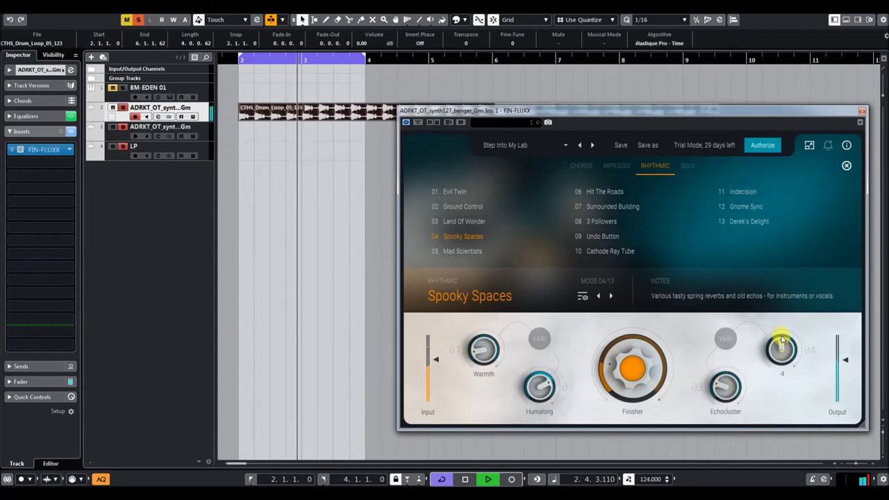
Step: Raise the Spooky Spaces Warmth, lower Humalong and set the Finisher to about 23
left_click_drag(723, 387, 724, 363)
left_click_drag(601, 371, 605, 338)
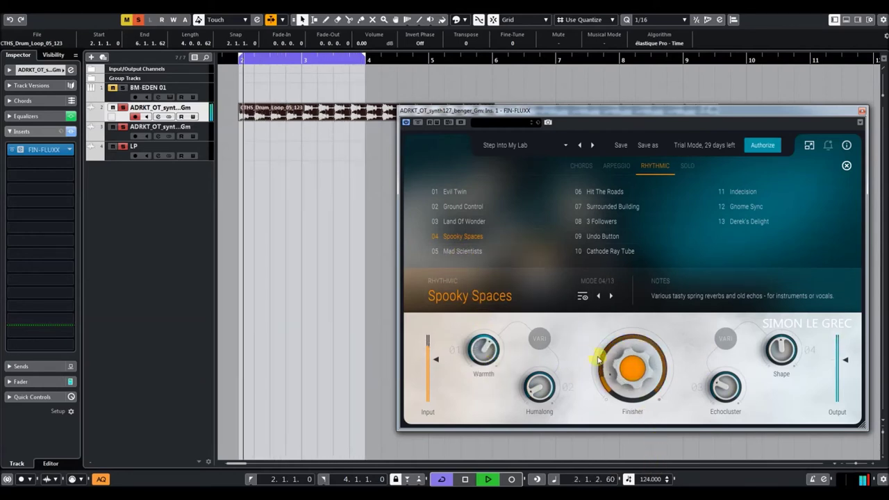
left_click_drag(629, 370, 632, 431)
left_click_drag(632, 368, 621, 354)
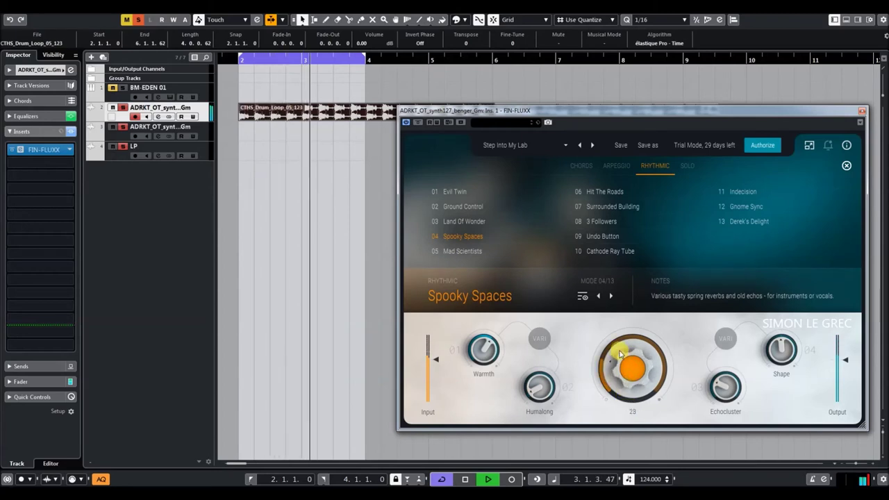
Step: Load the Mad Scientists mode, raise its Finisher and Cutoff, and turn Shape up past 30
left_click(458, 253)
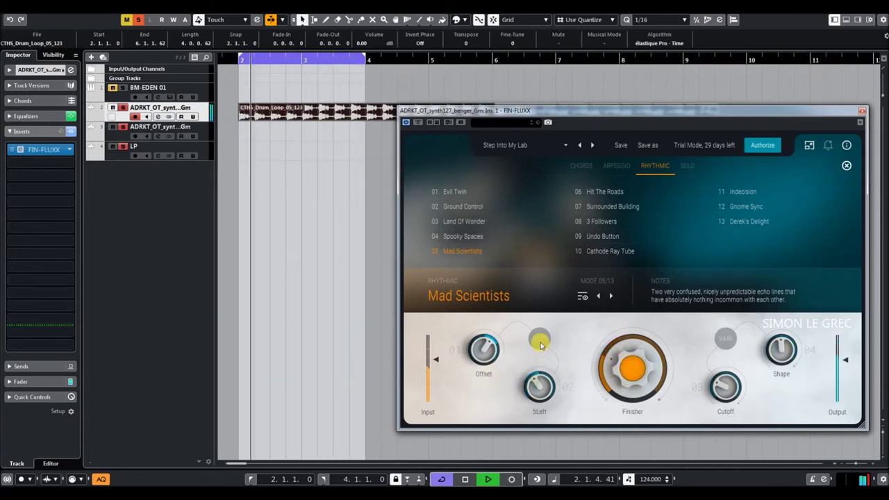
left_click_drag(627, 385, 632, 370)
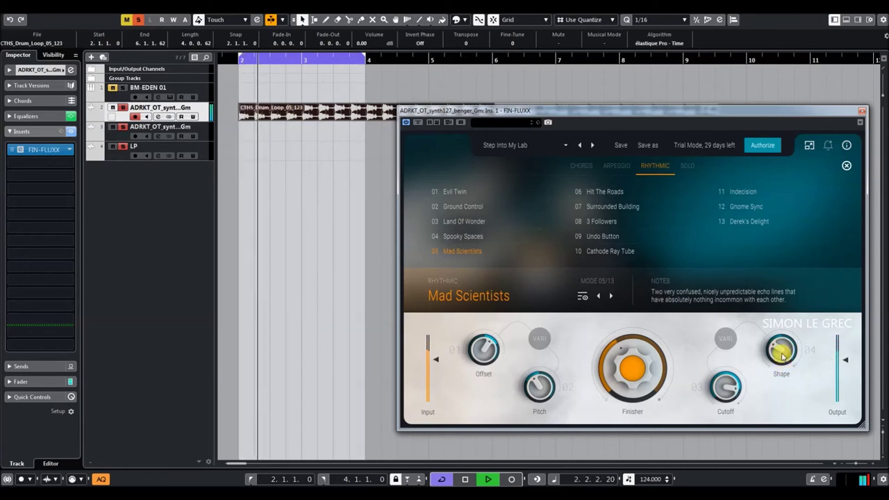
mouse_move(782, 355)
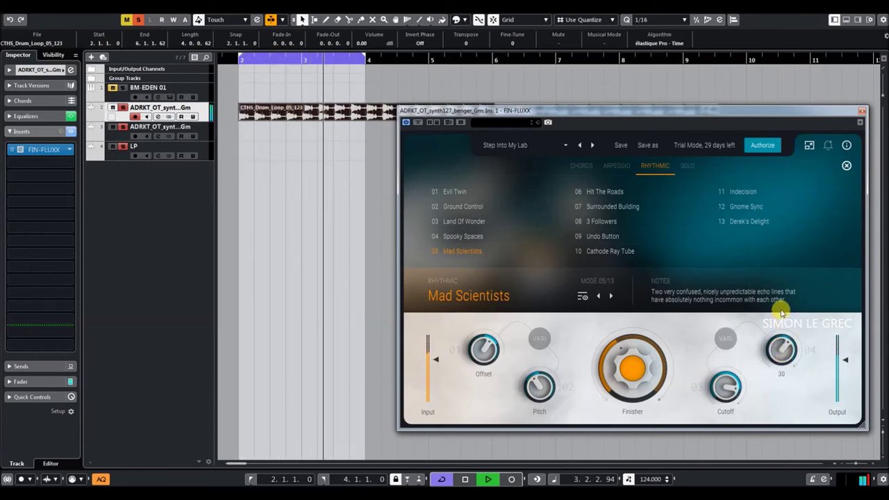
mouse_move(729, 393)
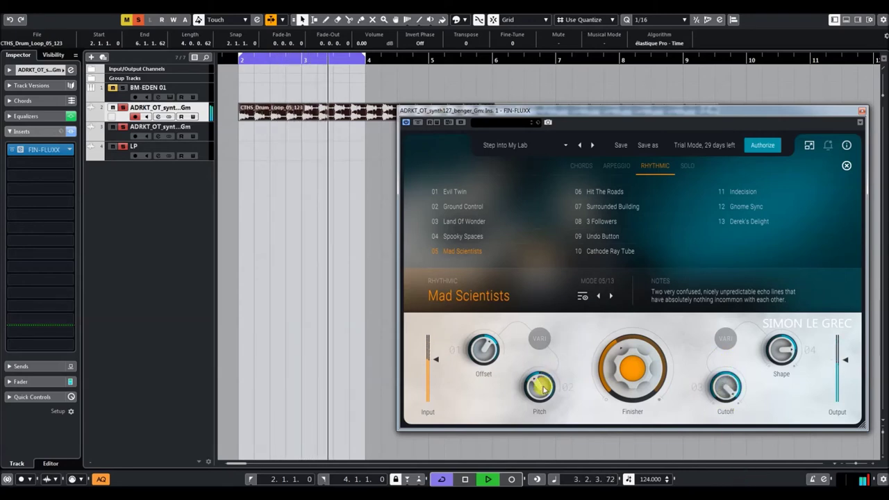
Step: Sweep the Mad Scientists Offset, Pitch and Finisher, ending with the Finisher and Shape turned well down
mouse_move(492, 339)
left_click_drag(491, 339, 496, 325)
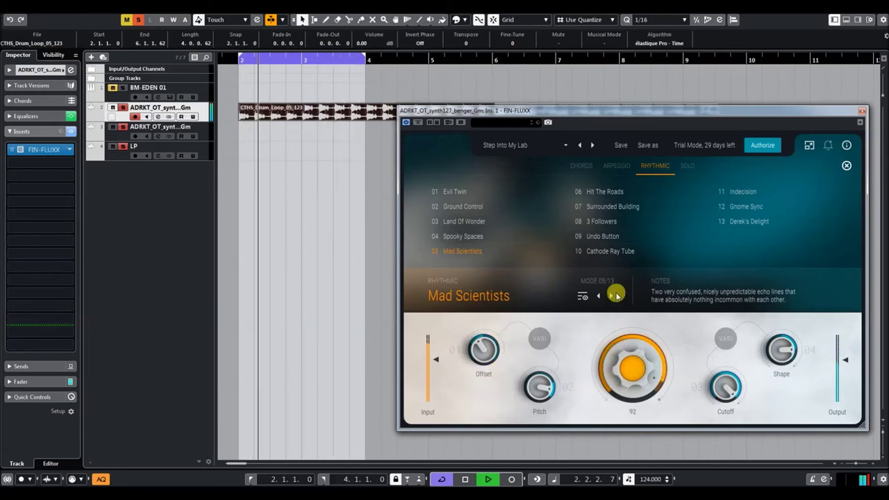
left_click_drag(550, 393, 556, 470)
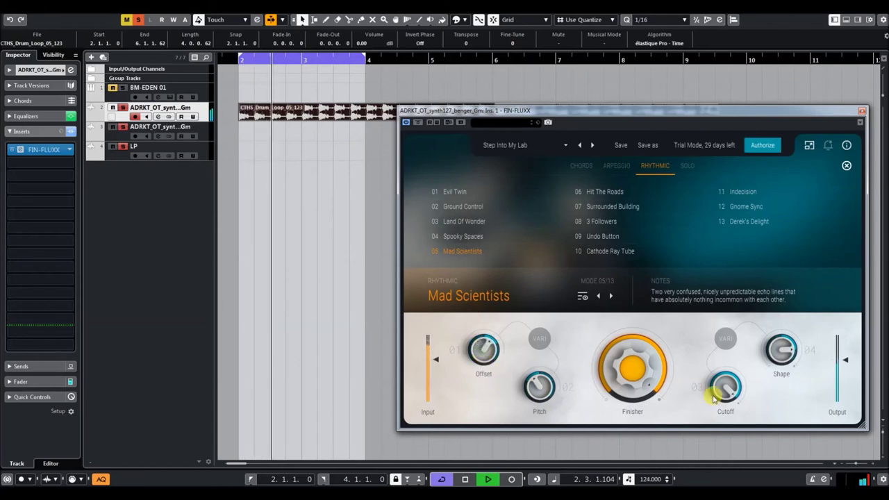
left_click_drag(630, 365, 638, 395)
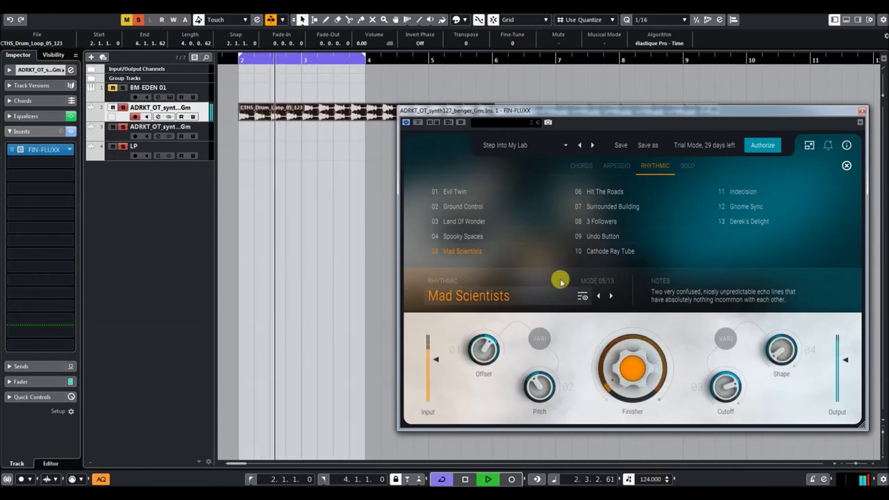
Step: Load the Hit The Roads mode, raise Rate, Spread and Shape, and sweep the Finisher up and back to about 57
left_click(611, 196)
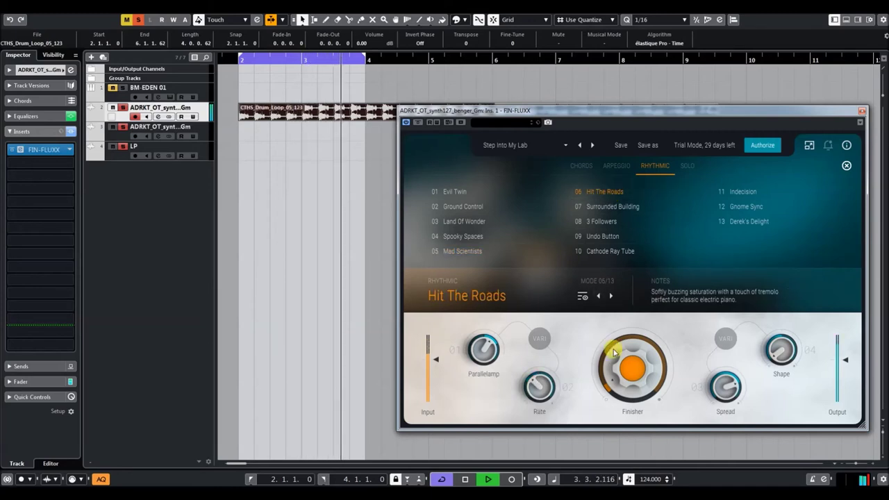
left_click_drag(609, 354, 662, 258)
left_click_drag(730, 389, 738, 410)
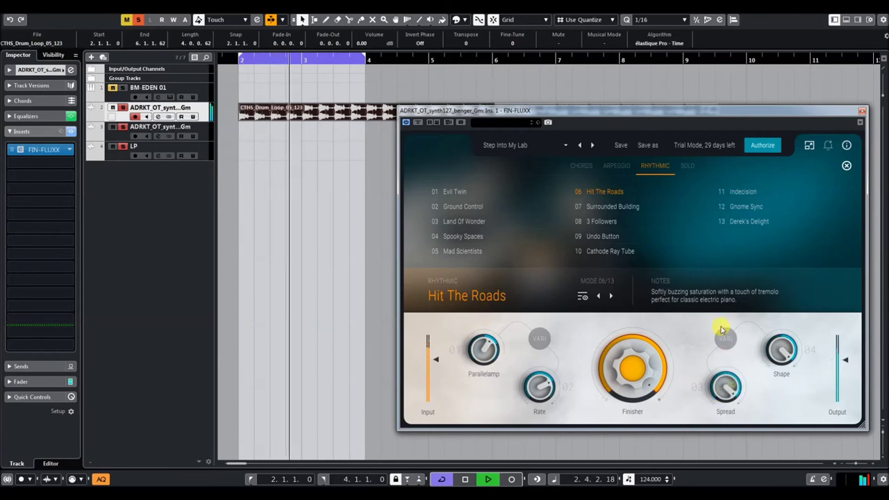
left_click_drag(647, 391, 652, 435)
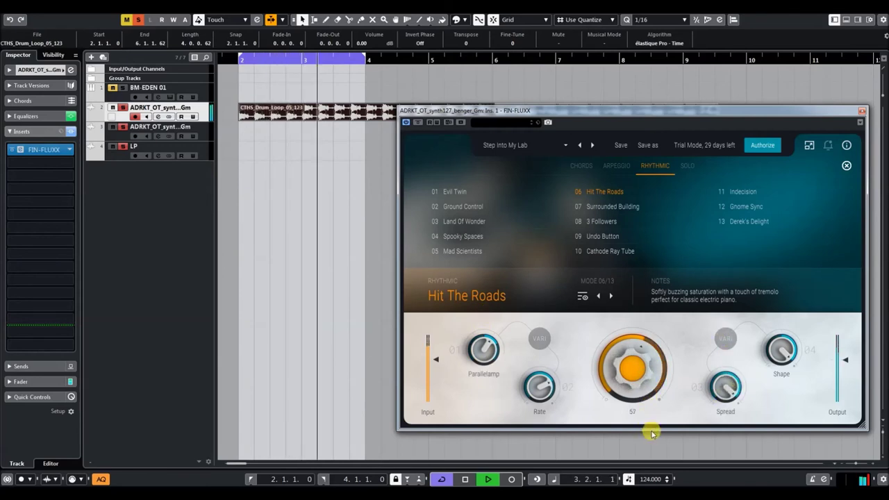
Step: Load the Surrounded Building mode, raise Agents, lower Feedback and Highpass, and vary Shape while turning the Finisher up
left_click(596, 208)
left_click_drag(638, 365, 629, 344)
left_click_drag(618, 281, 618, 268)
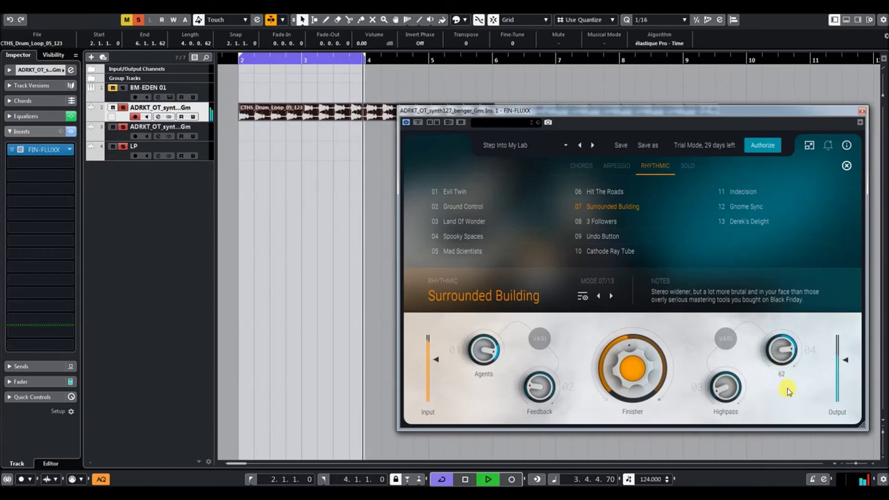
mouse_move(652, 379)
left_mouse_down()
mouse_move(650, 420)
mouse_move(639, 381)
left_mouse_up()
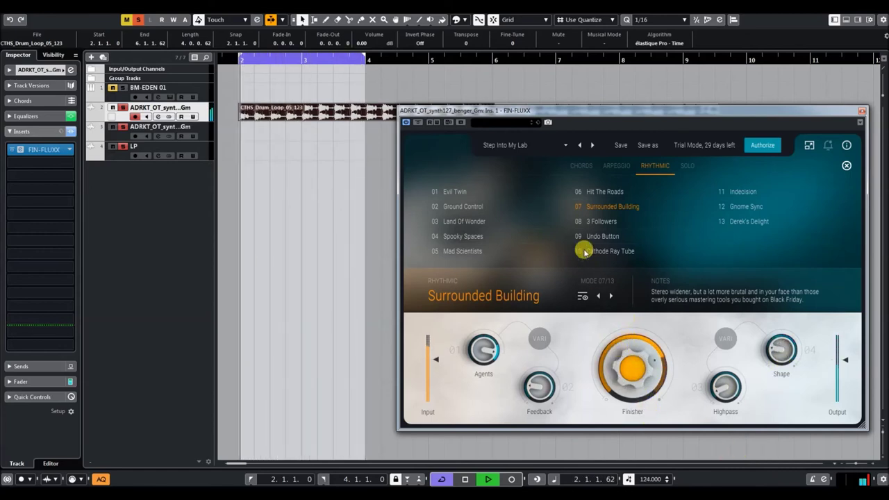
Step: Load the Undo Button mode, turn the Finisher down, and lower Delaytime and Slicesize
left_click(601, 236)
left_click_drag(631, 366, 633, 383)
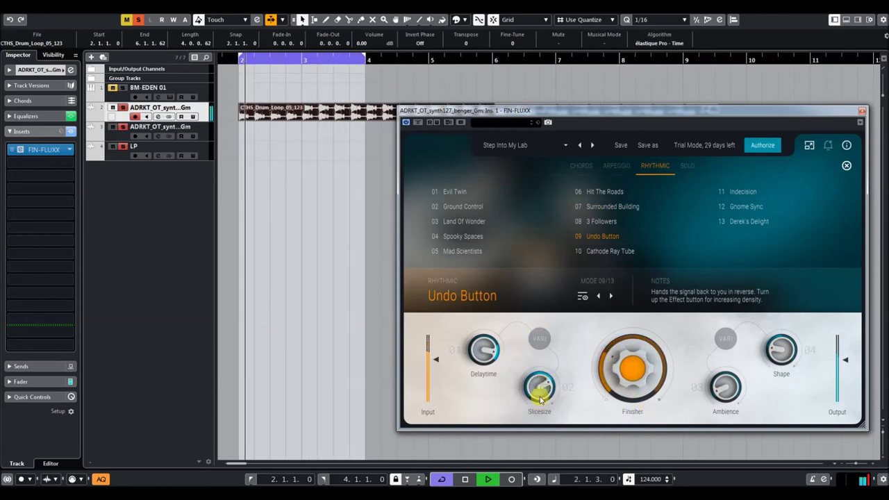
left_click_drag(480, 351, 492, 368)
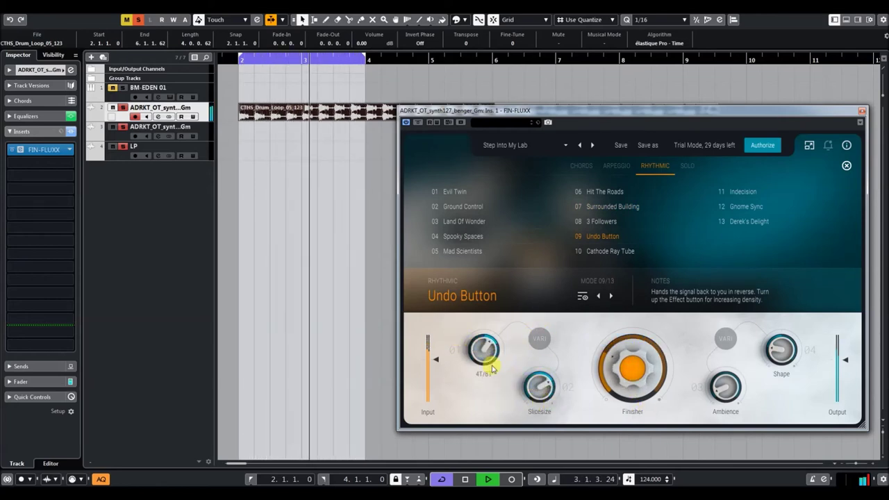
left_click_drag(543, 391, 545, 435)
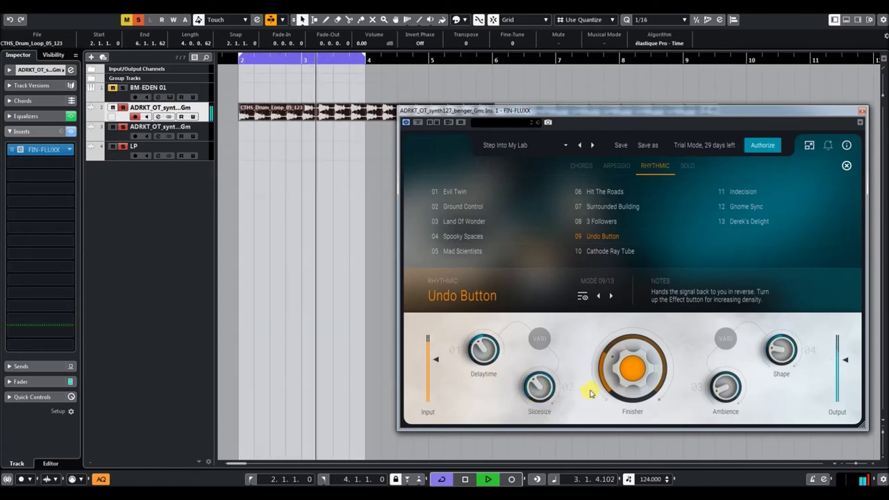
Step: Raise the Undo Button Finisher, Slicesize and Shape, lower Delaytime, and sweep Ambience up and back to about 7
left_click_drag(631, 375, 634, 334)
left_click_drag(726, 388, 725, 340)
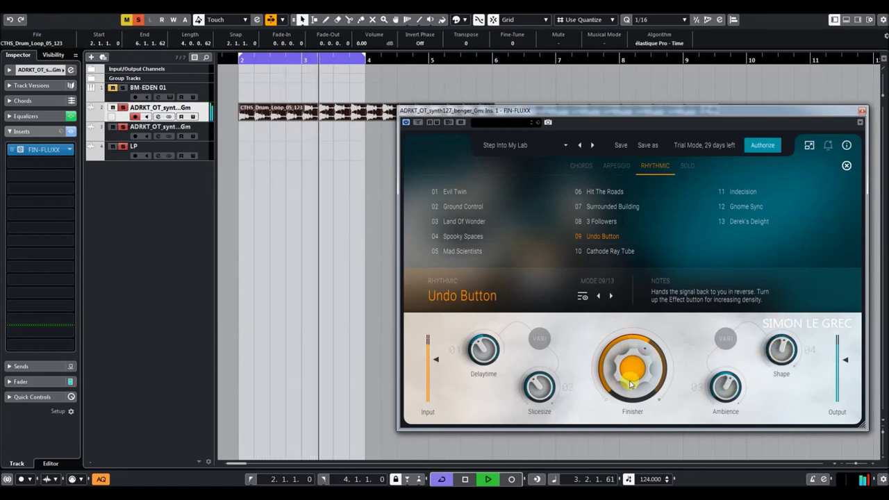
left_click_drag(630, 377, 649, 312)
left_click_drag(489, 354, 546, 346)
left_click_drag(726, 386, 736, 425)
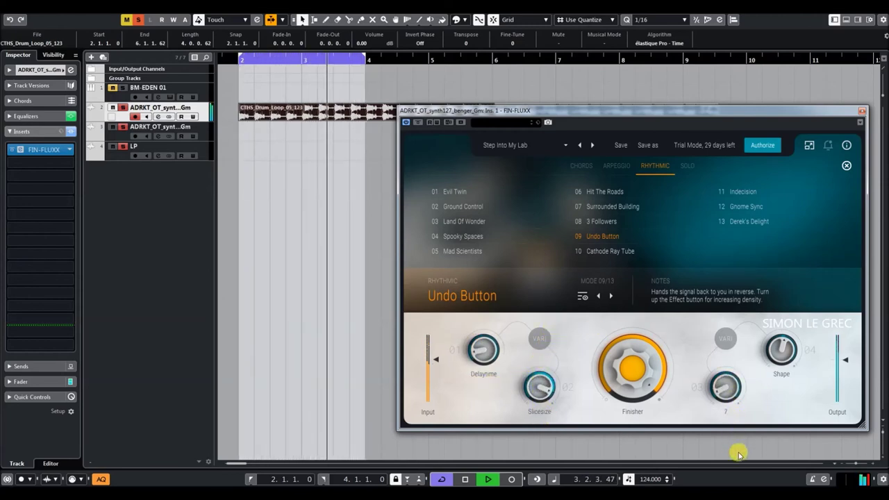
Step: Load the Cathode Ray Tube mode, raise Color, Reception and Shape, and lower Noise
left_click(610, 254)
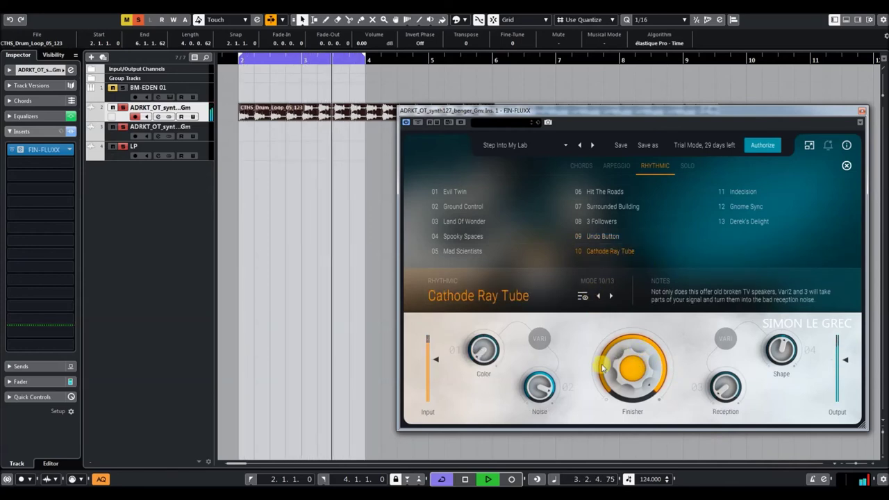
left_click_drag(495, 358, 500, 314)
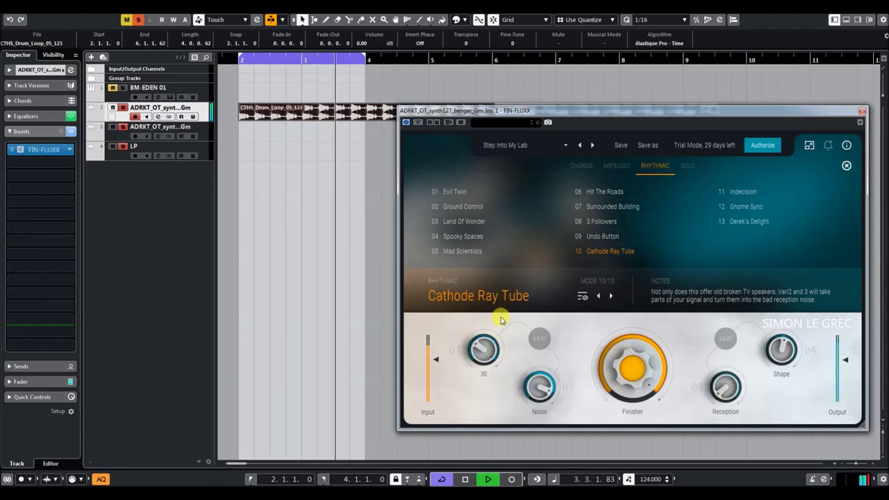
left_click_drag(729, 395, 734, 324)
left_click_drag(788, 355, 742, 265)
left_click_drag(530, 422, 545, 481)
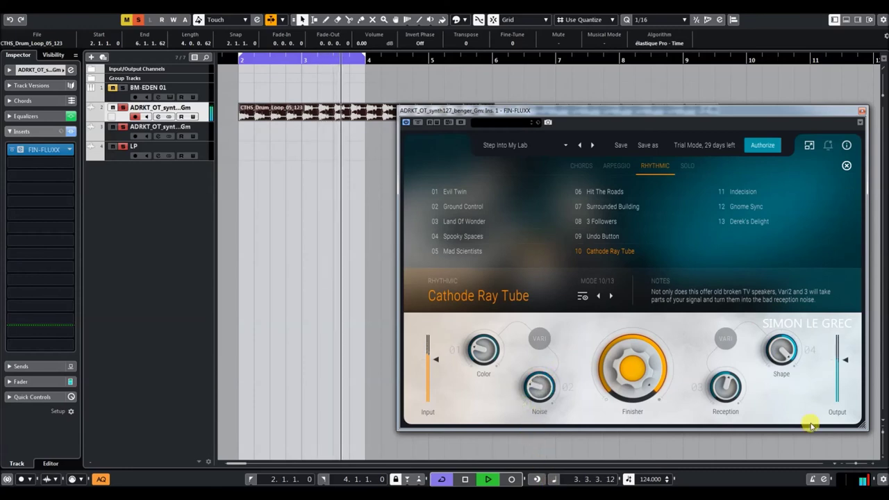
Step: Raise the Cathode Ray Tube Noise, sweep Color, and lower Shape and the Finisher
left_click_drag(782, 360, 754, 440)
left_click_drag(549, 392, 548, 353)
left_click_drag(486, 354, 489, 279)
left_click_drag(645, 340, 627, 438)
left_click_drag(485, 351, 506, 401)
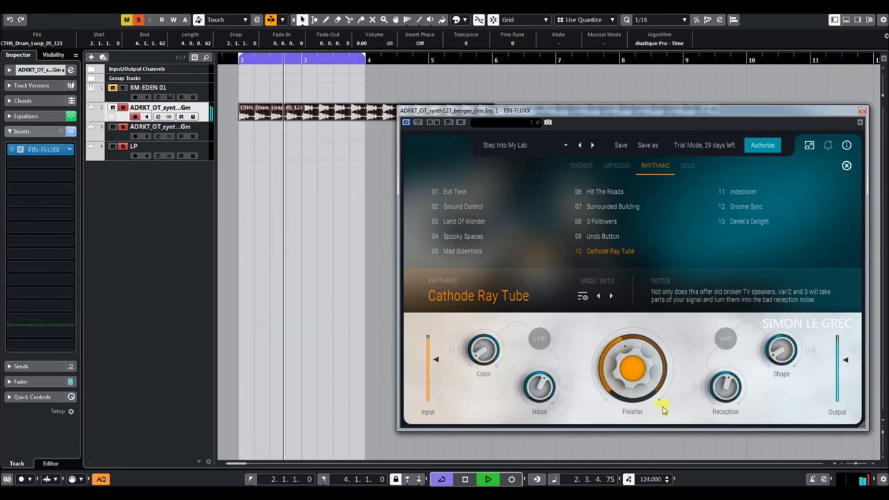
Step: Load the Indecision mode, raise Rotary, Rate and the Finisher, and lower Shape
left_click(740, 192)
left_click_drag(631, 356, 643, 318)
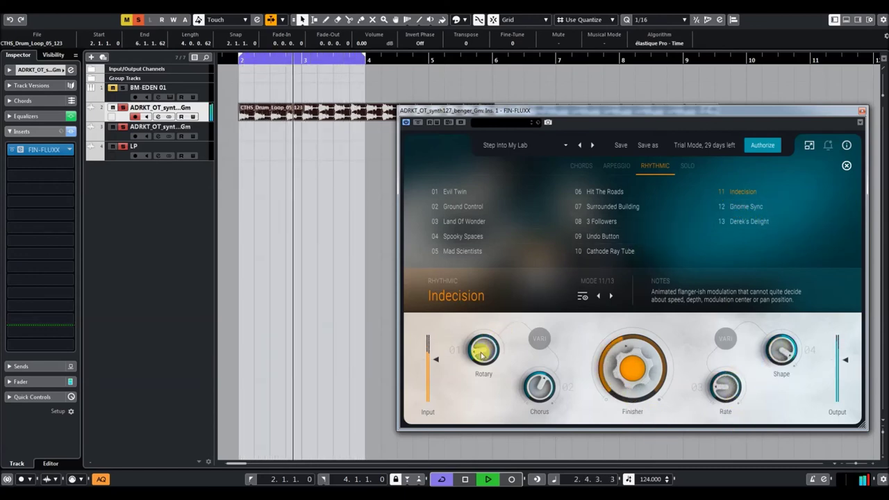
left_click_drag(485, 326, 486, 306)
left_click_drag(640, 358, 662, 385)
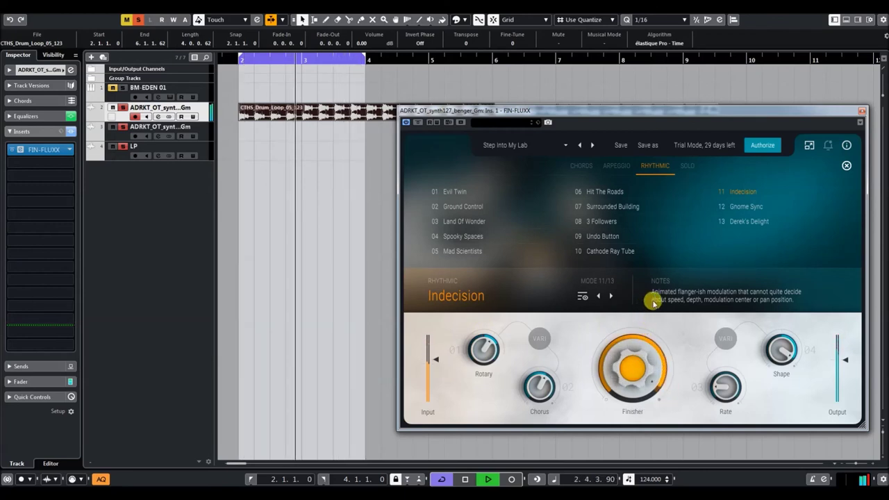
left_click_drag(736, 350, 795, 429)
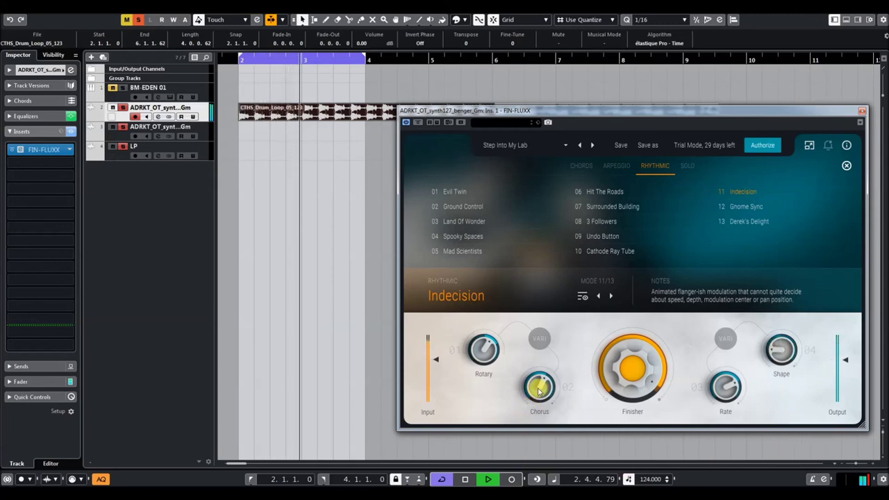
Step: Load the Gnome Sync mode, try the LP filter type, raise Cutoff, lower Resonance, and sweep the Finisher up and back down
left_click(735, 205)
left_click_drag(634, 353, 633, 411)
left_click_drag(646, 451, 649, 464)
left_click_drag(627, 398, 614, 342)
left_click_drag(485, 353, 487, 394)
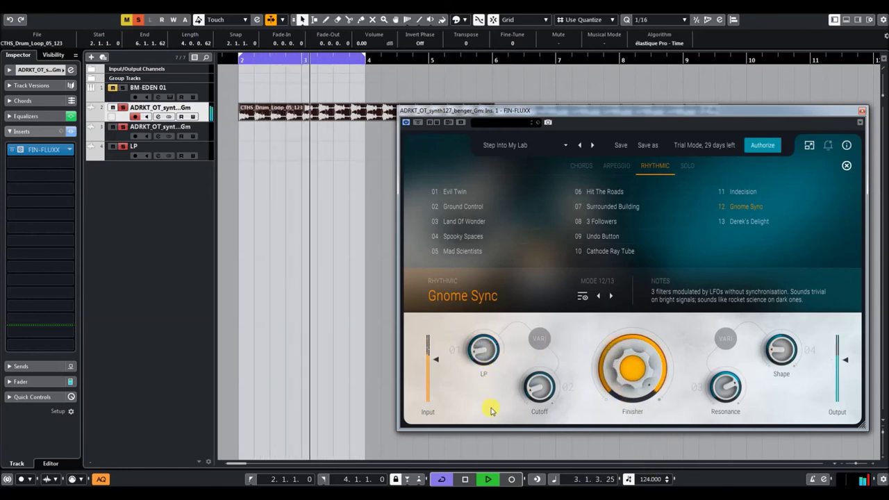
left_click_drag(729, 398, 745, 474)
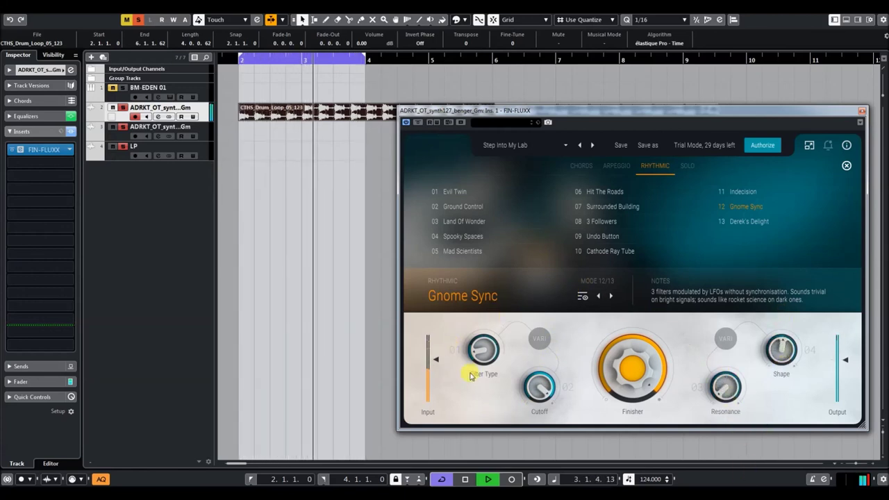
left_click_drag(617, 337, 655, 461)
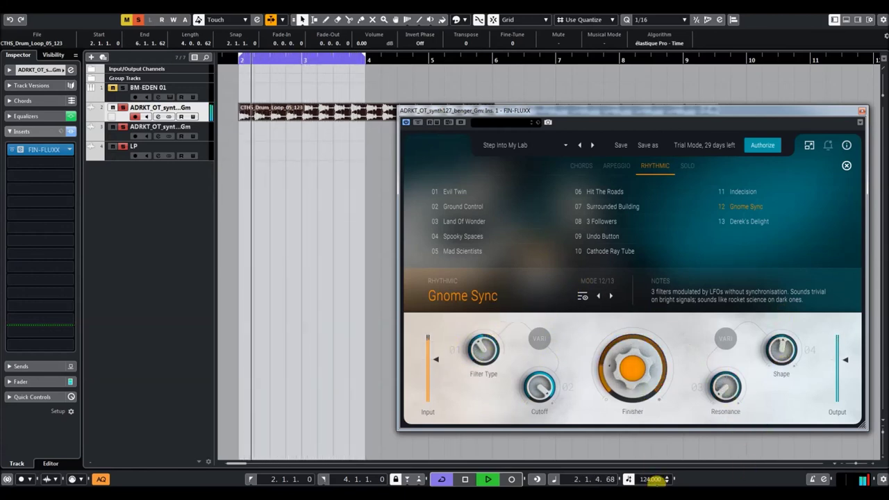
Step: Load the Derek's Delight mode, raise Amp Type and Drive, vary Rate and the Finisher, and turn Shape down
left_click(742, 224)
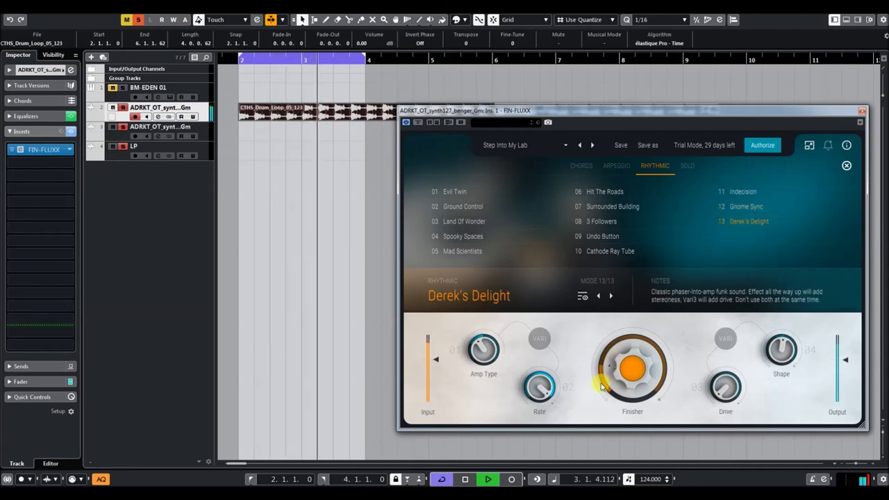
left_click(630, 349)
left_click_drag(630, 349, 637, 370)
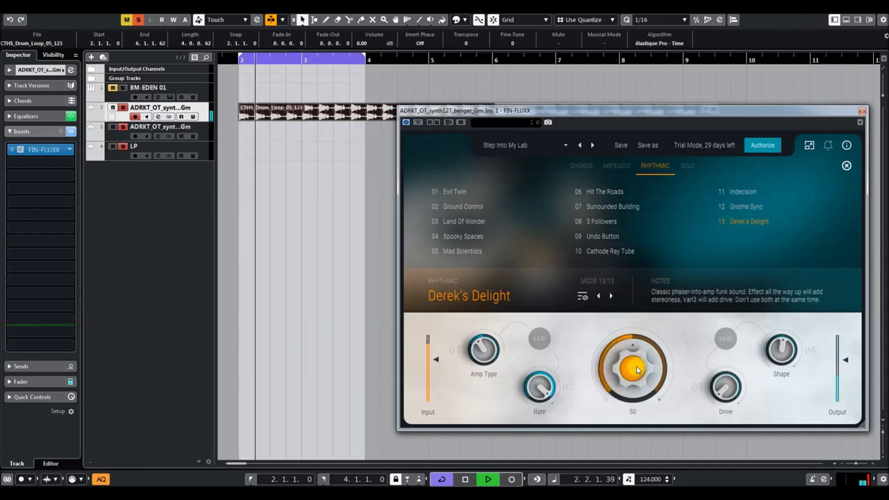
left_click_drag(544, 385, 537, 463)
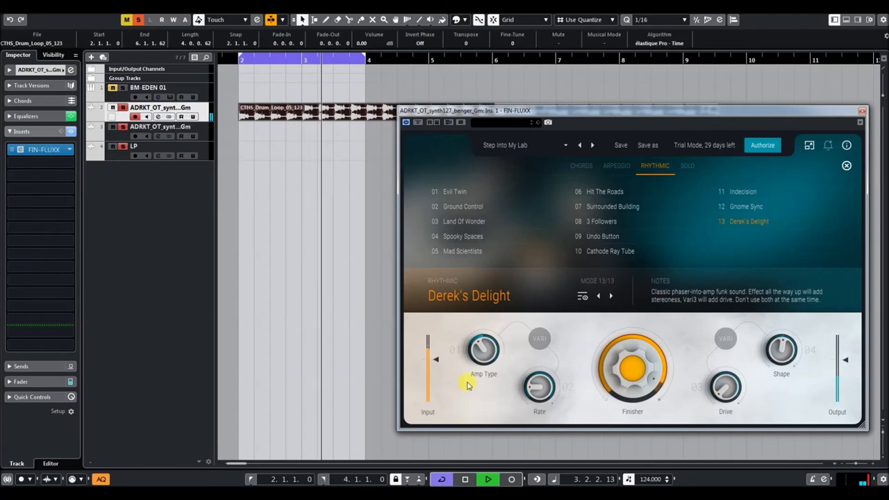
left_click_drag(481, 360, 484, 339)
left_click_drag(723, 395, 747, 331)
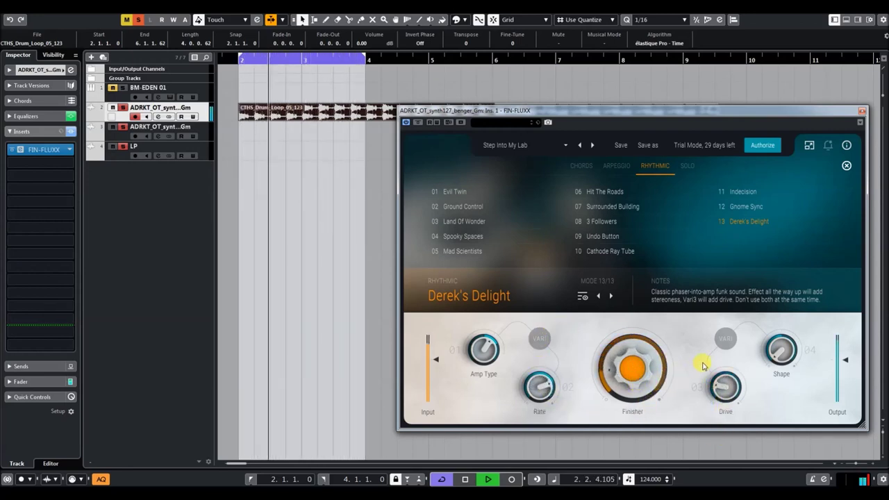
Step: Stop playback and open the factory preset categories of the effect
key("space")
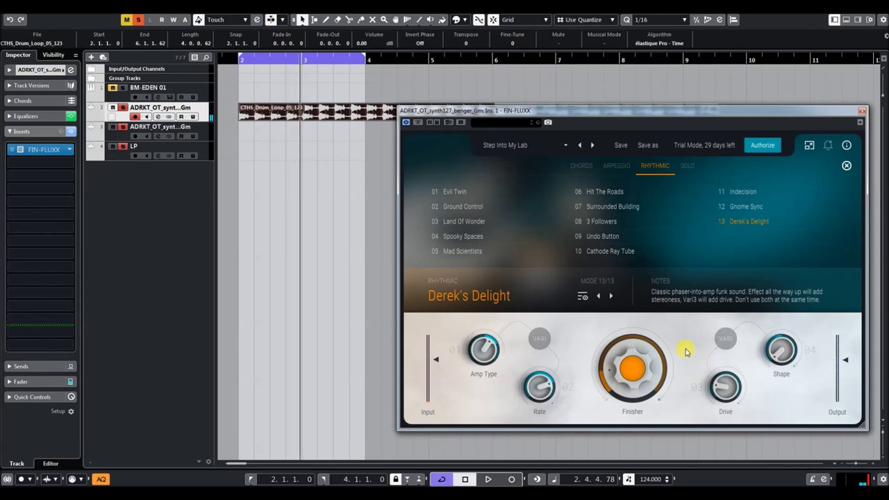
left_click(491, 147)
mouse_move(496, 161)
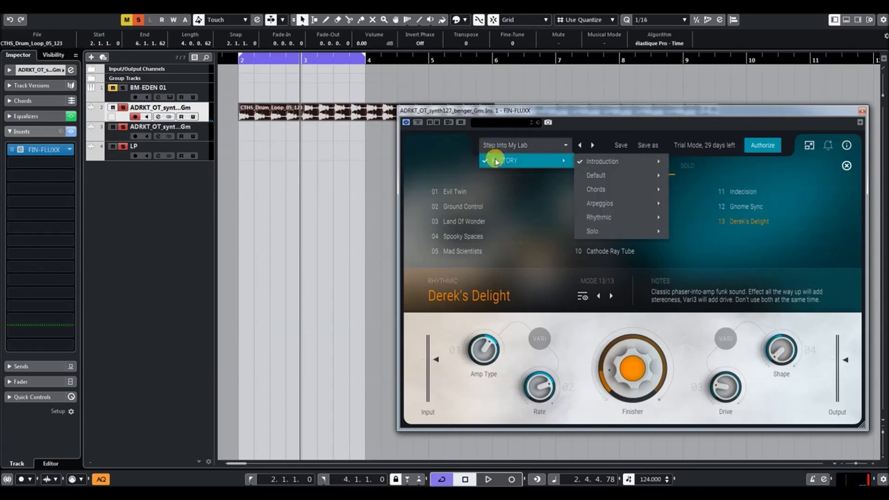